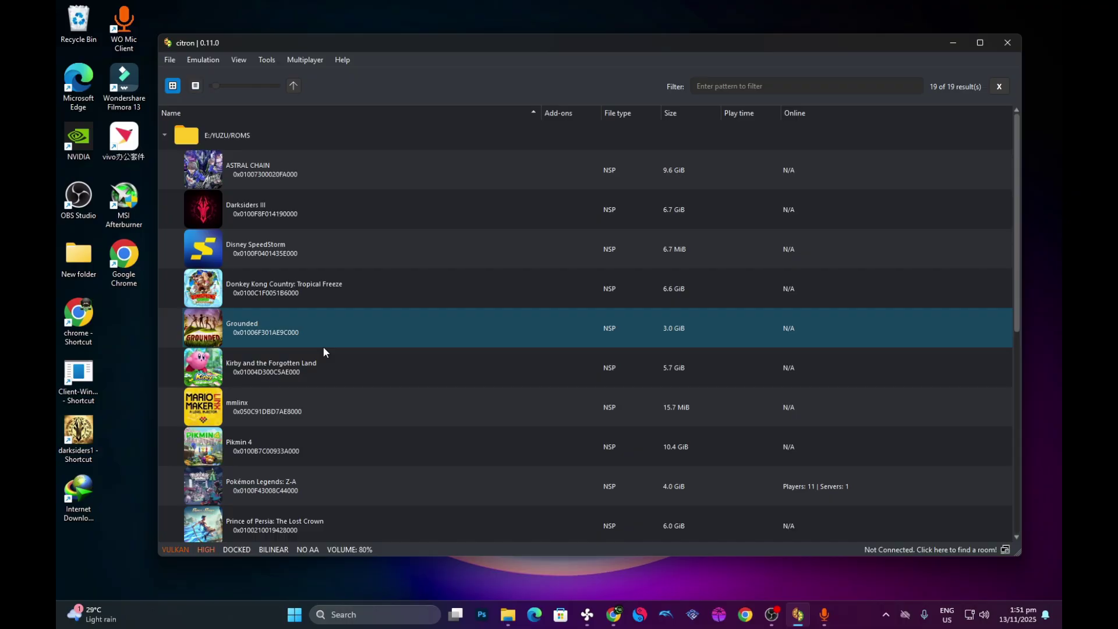
- Browse the game list and select Donkey Kong Country: Tropical Freeze
{"action": "key", "text": "Down"}
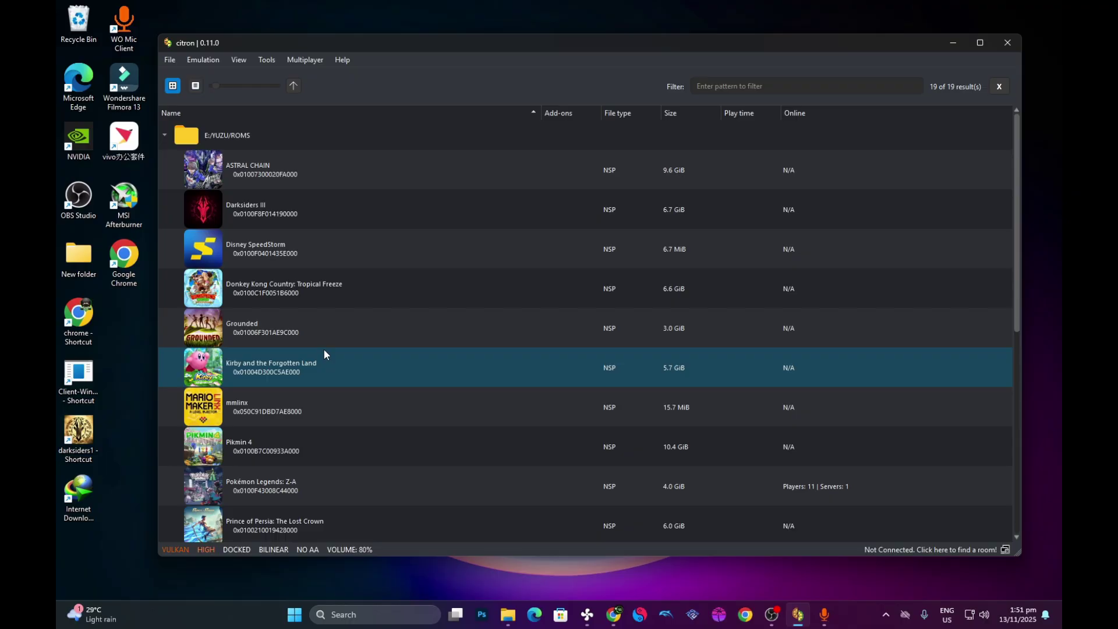
{"action": "left_click", "coordinate": [412, 305]}
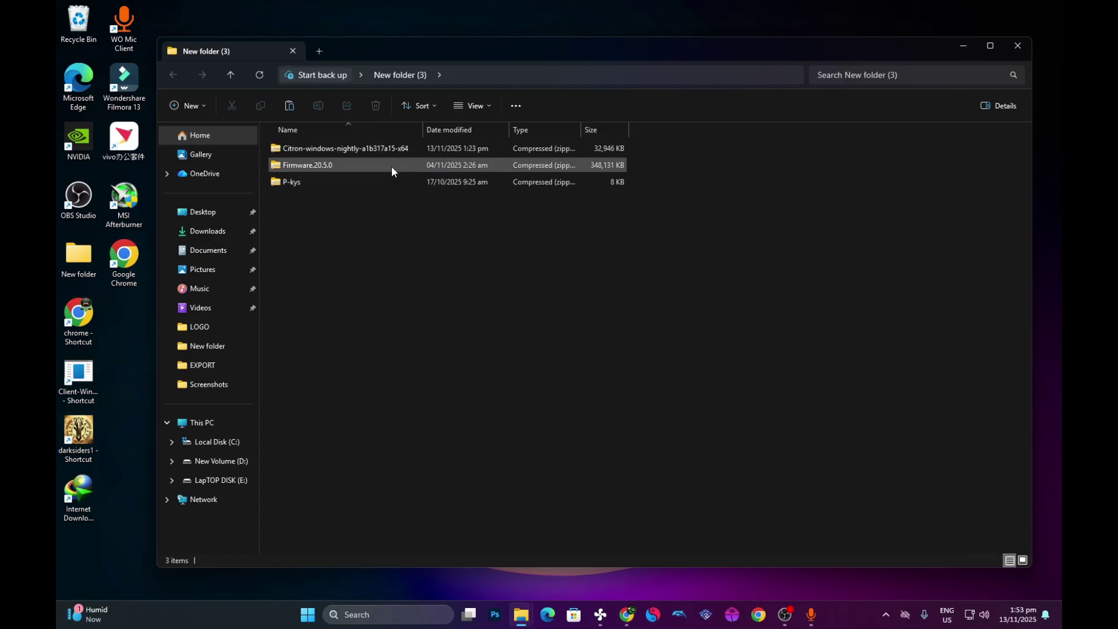
{"action": "left_click", "coordinate": [627, 614]}
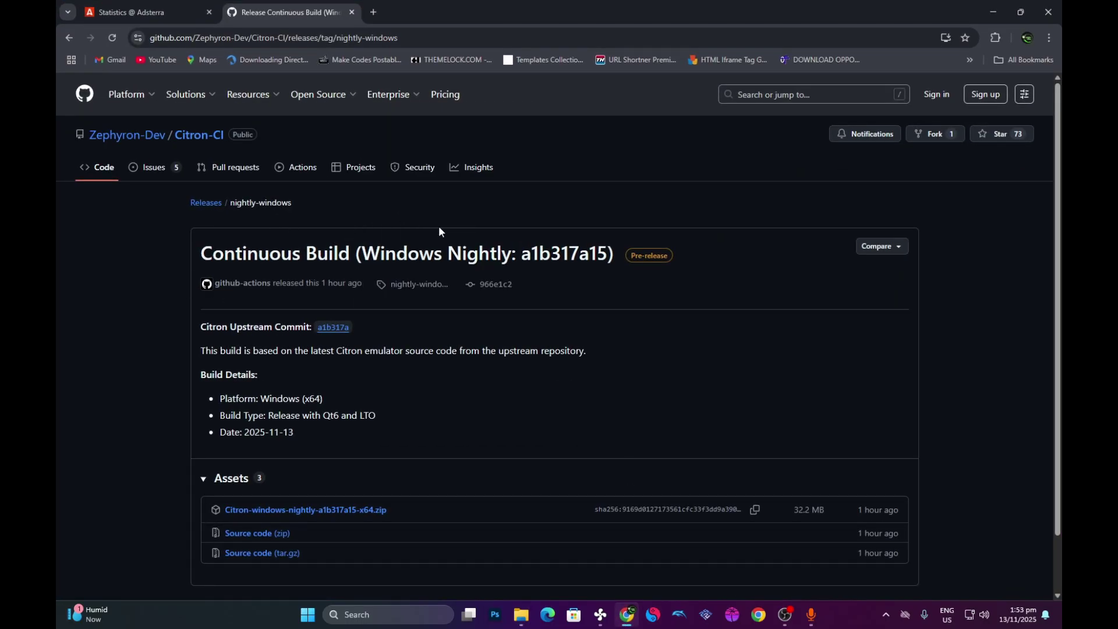
{"action": "scroll", "coordinate": [632, 242], "scroll_direction": "down", "scroll_amount": 2}
{"action": "scroll", "coordinate": [647, 271], "scroll_direction": "up", "scroll_amount": 2}
{"action": "scroll", "coordinate": [571, 306], "scroll_direction": "down", "scroll_amount": 2}
{"action": "scroll", "coordinate": [1053, 132], "scroll_direction": "up", "scroll_amount": 2}
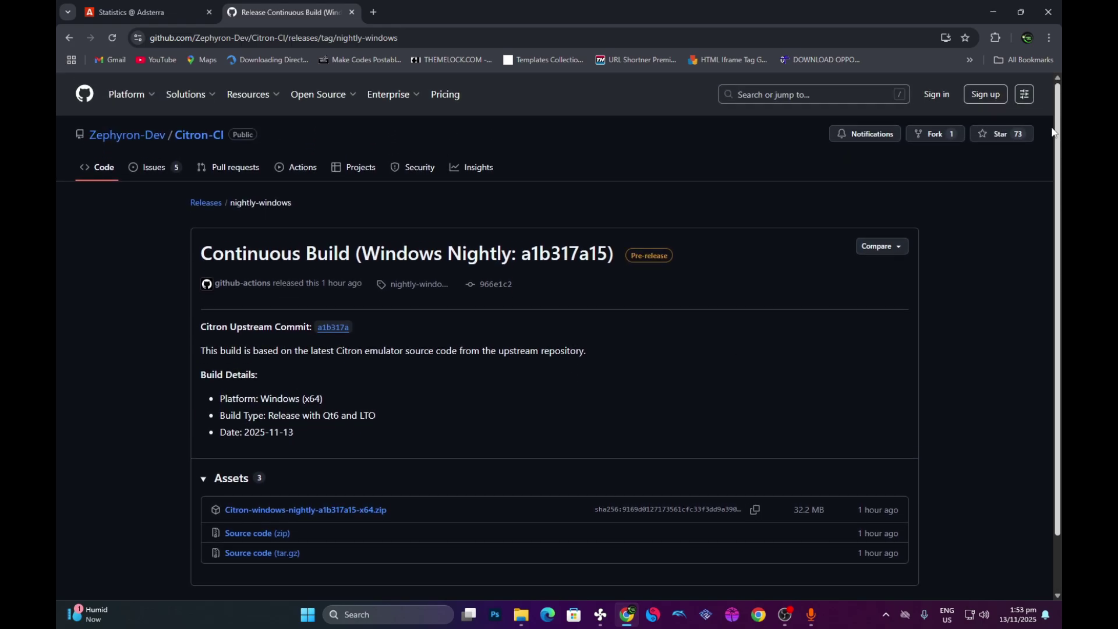
{"action": "scroll", "coordinate": [882, 242], "scroll_direction": "down", "scroll_amount": 2}
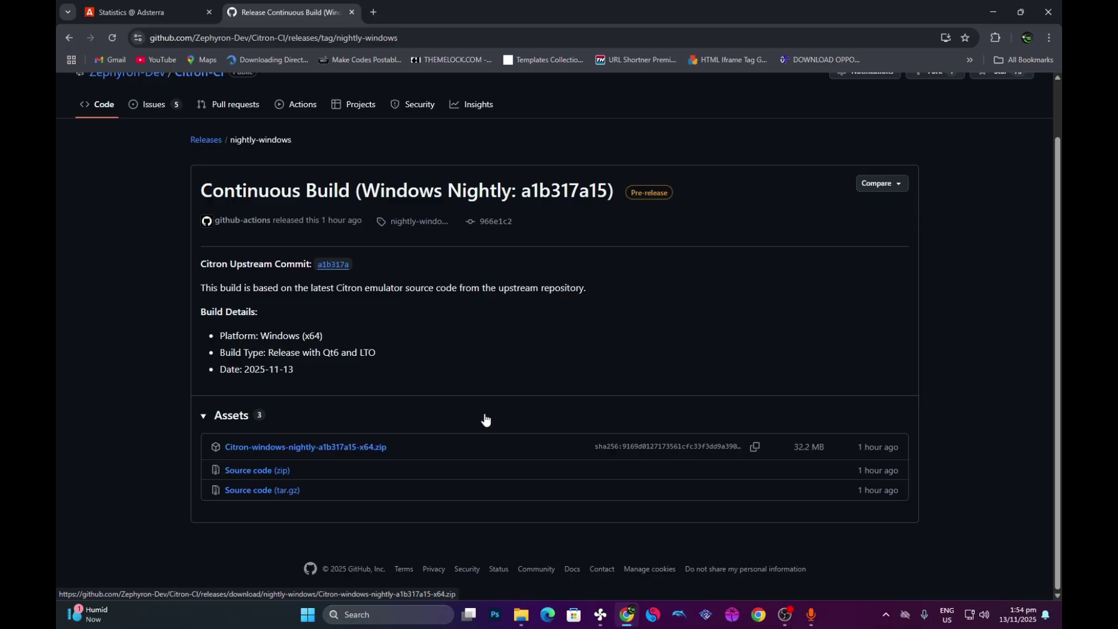
{"action": "left_click", "coordinate": [993, 12]}
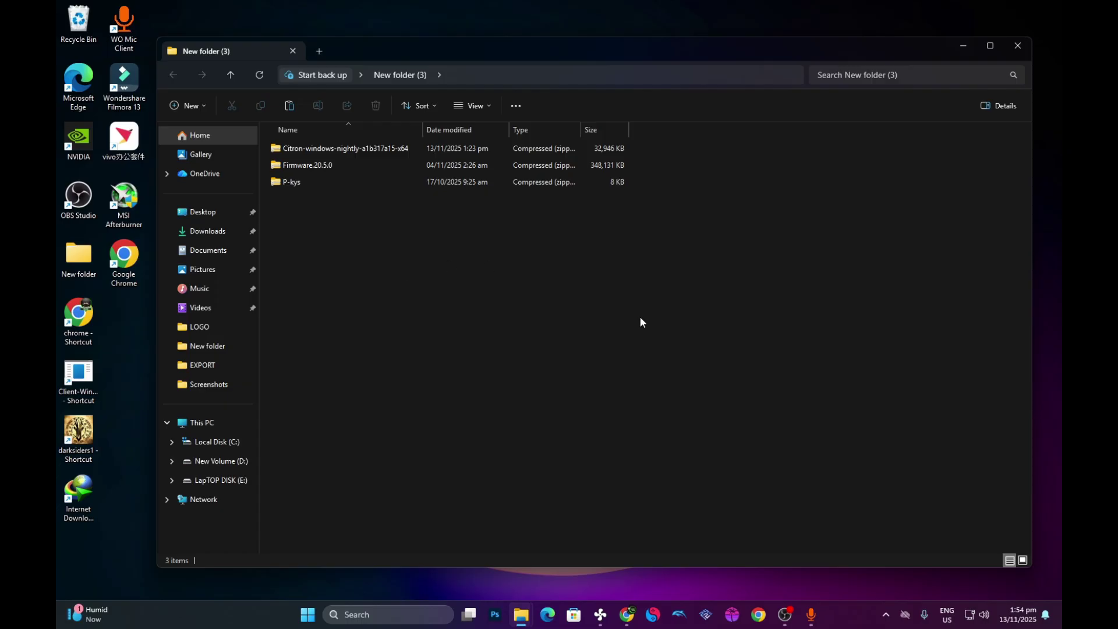
- Search Google for winrar in a new tab and open the official WinRAR website
{"action": "left_click", "coordinate": [626, 614]}
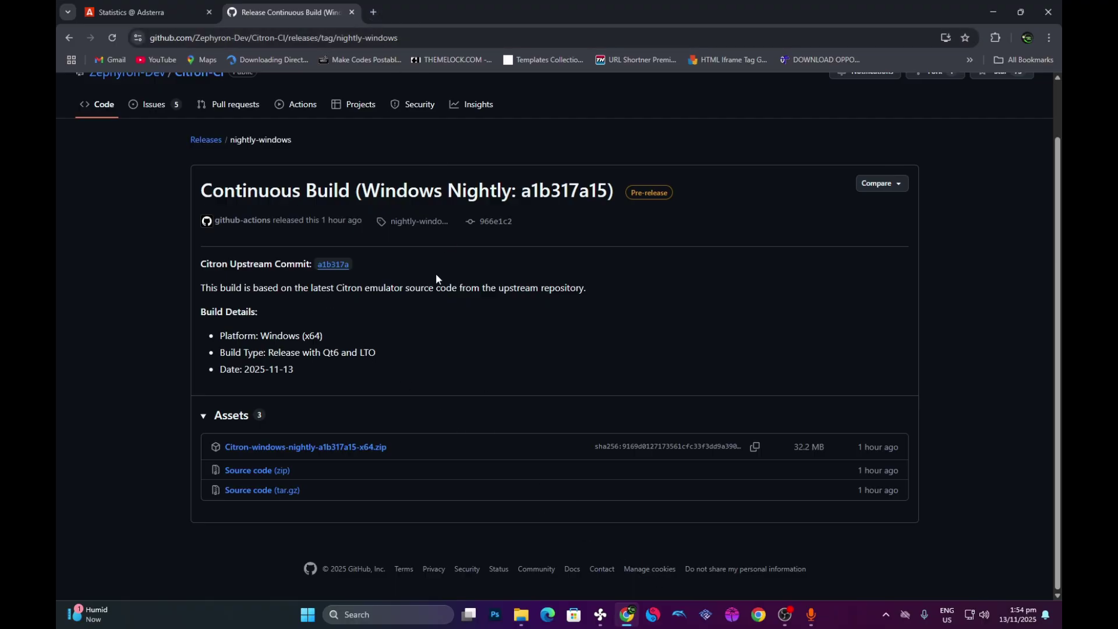
{"action": "left_click", "coordinate": [377, 12]}
{"action": "left_click", "coordinate": [381, 32]}
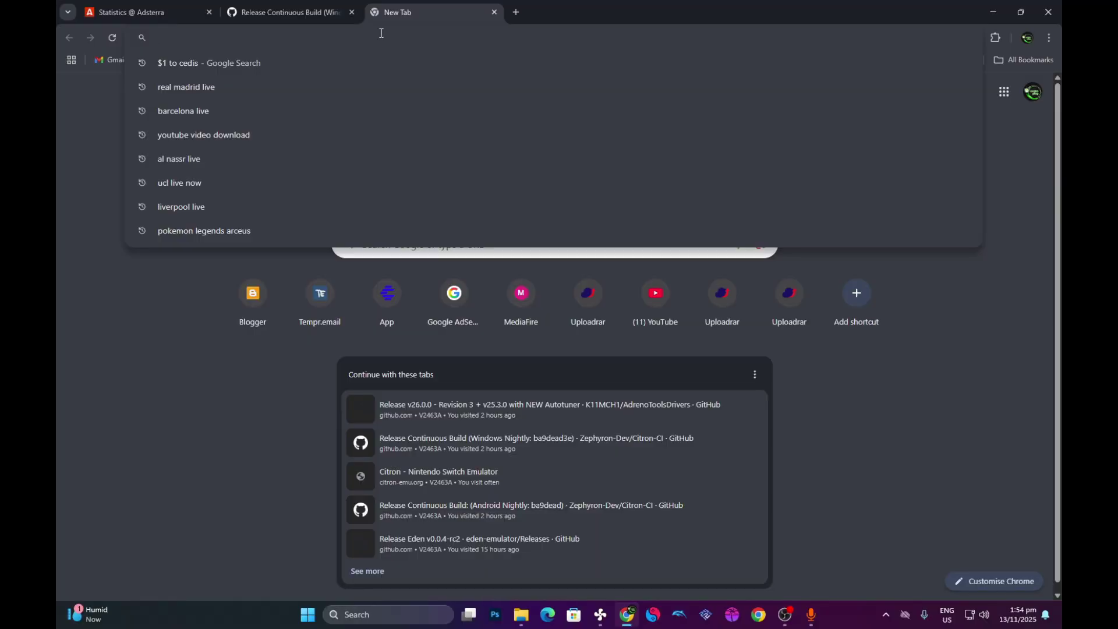
{"action": "type", "text": "w"}
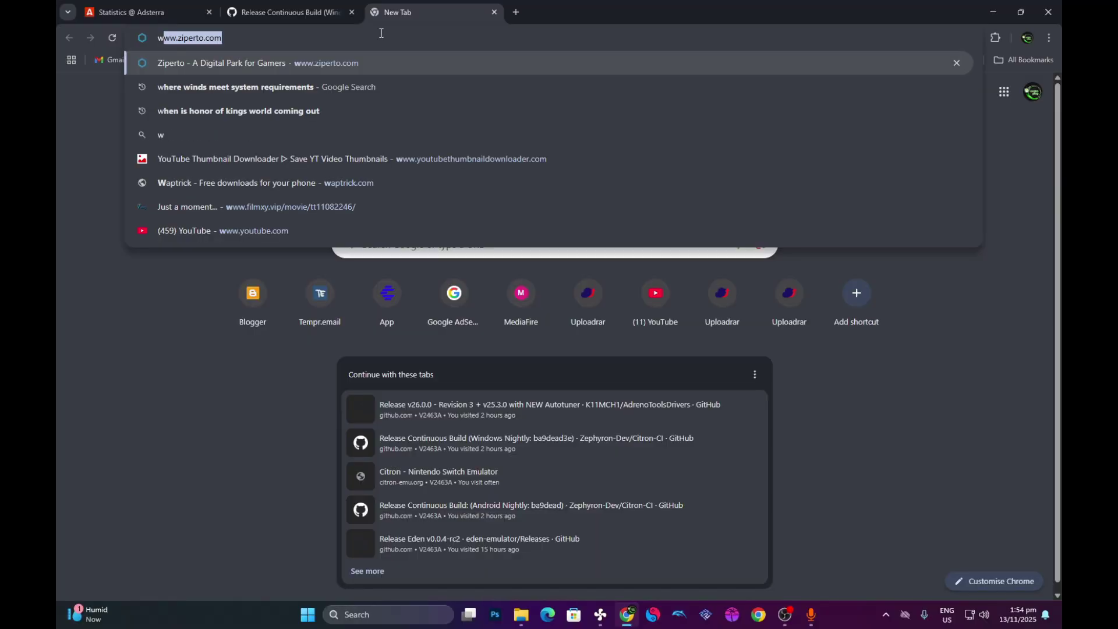
{"action": "type", "text": "inrar"}
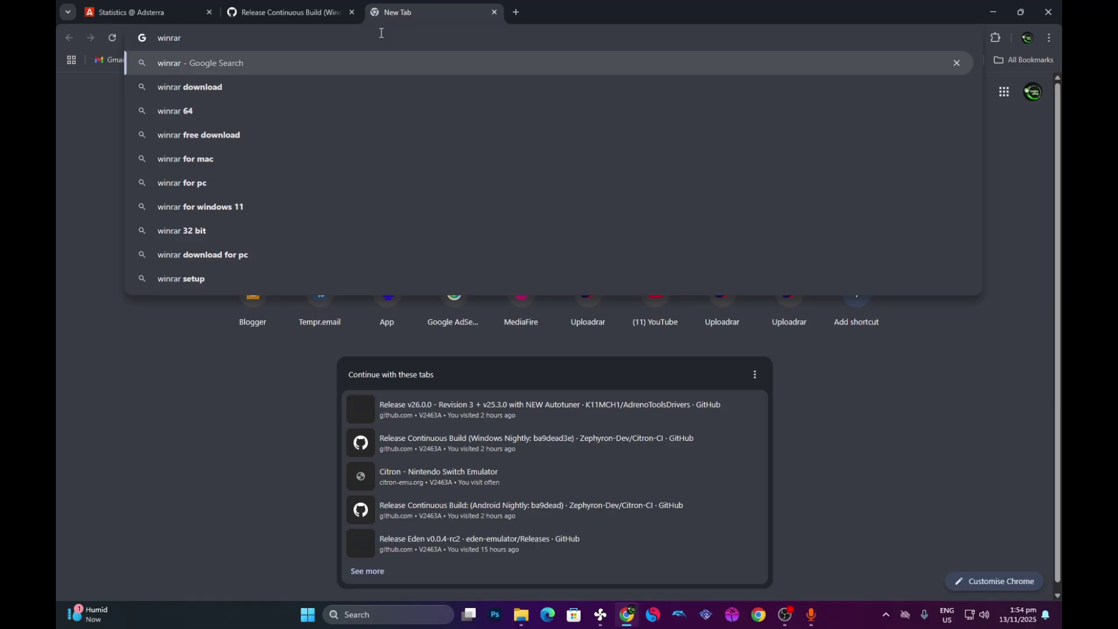
{"action": "key", "text": "Return"}
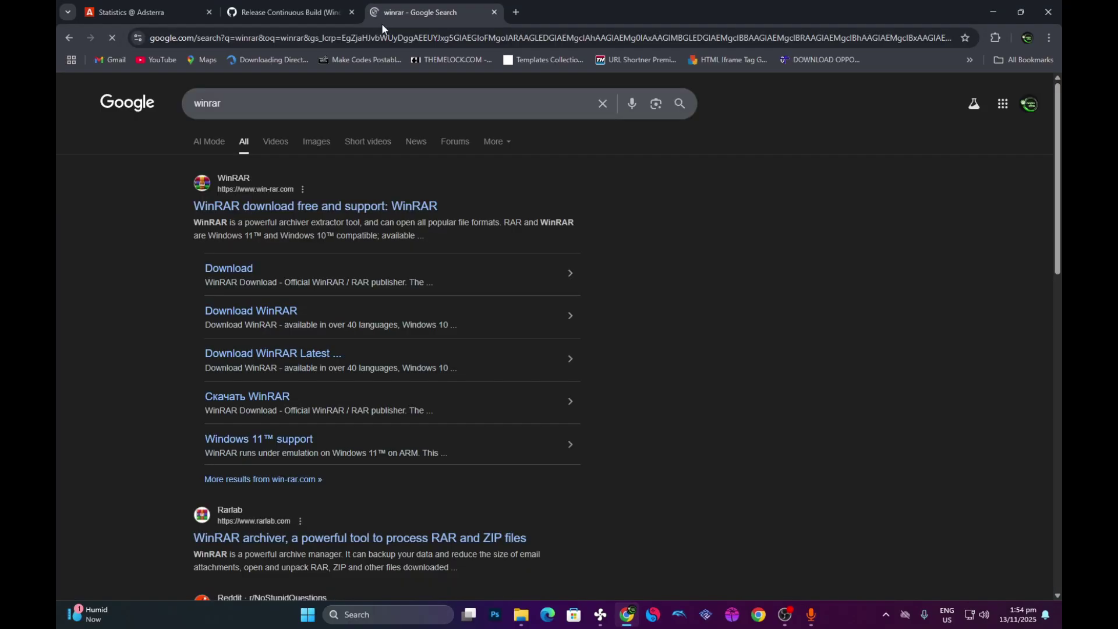
{"action": "left_click", "coordinate": [376, 185]}
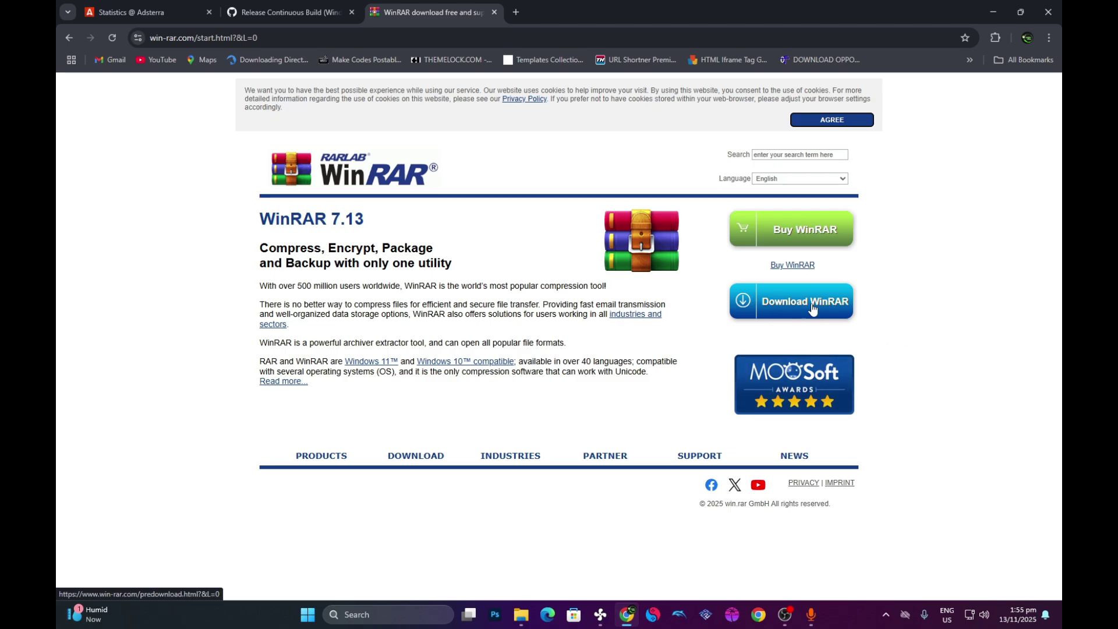
- Download the WinRAR installer, confirming the duplicate download and dismissing the completion notice
{"action": "left_click", "coordinate": [766, 308]}
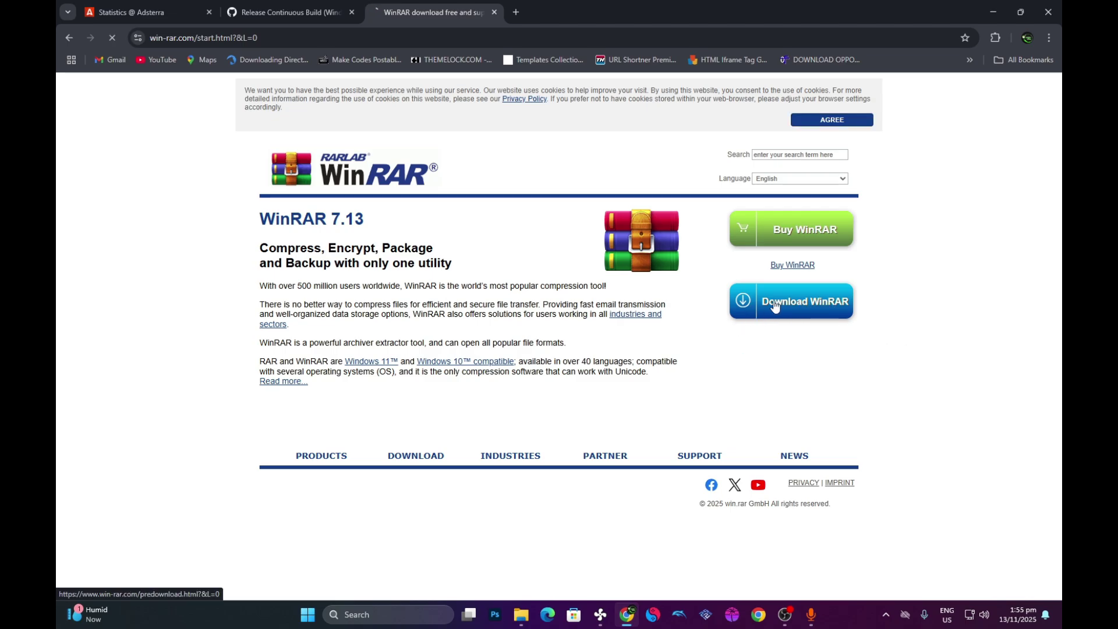
{"action": "scroll", "coordinate": [582, 483], "scroll_direction": "down", "scroll_amount": 1}
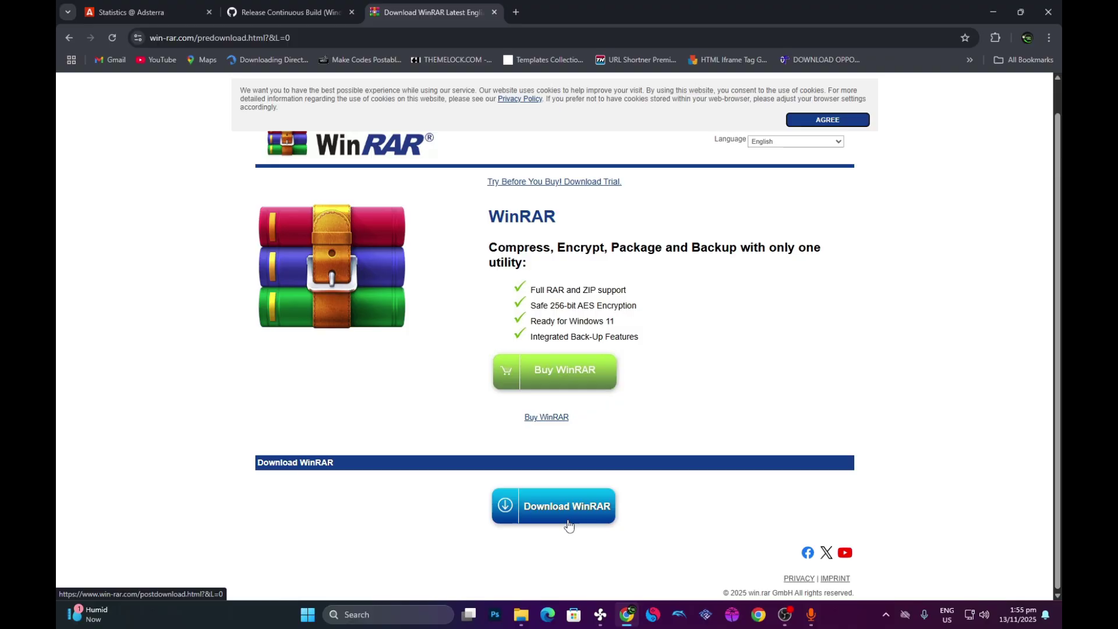
{"action": "left_click", "coordinate": [551, 510]}
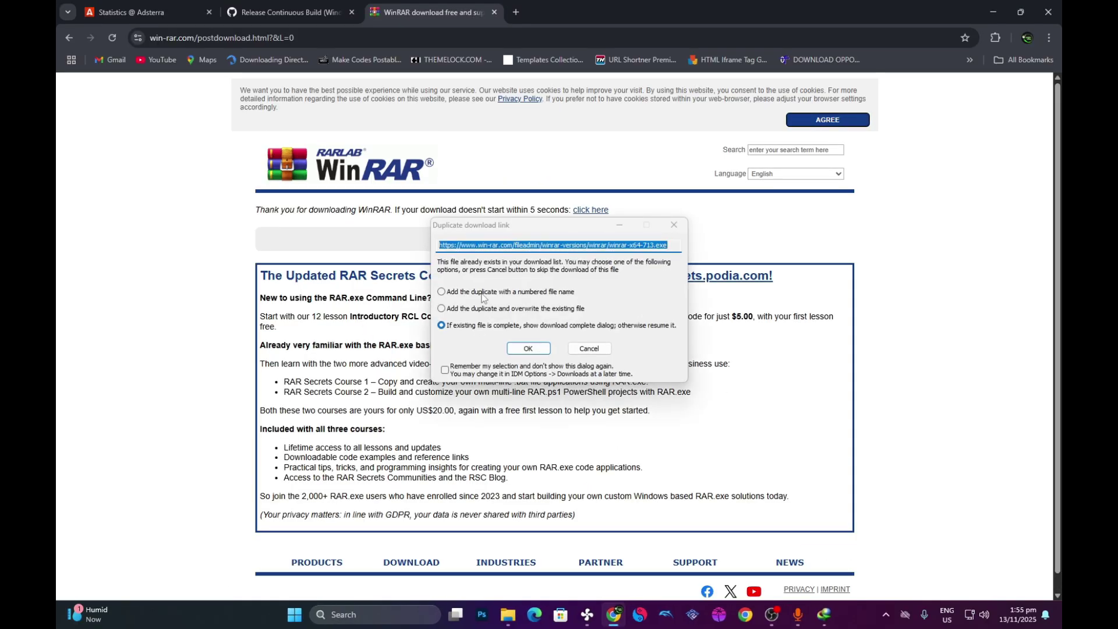
{"action": "left_click", "coordinate": [528, 348]}
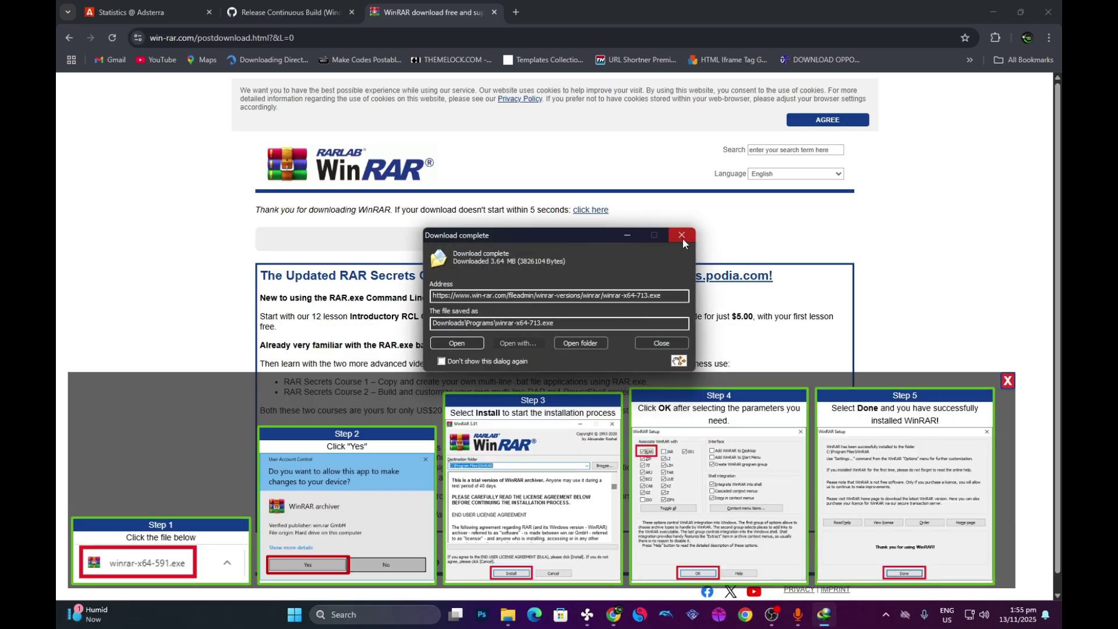
{"action": "left_click", "coordinate": [682, 236]}
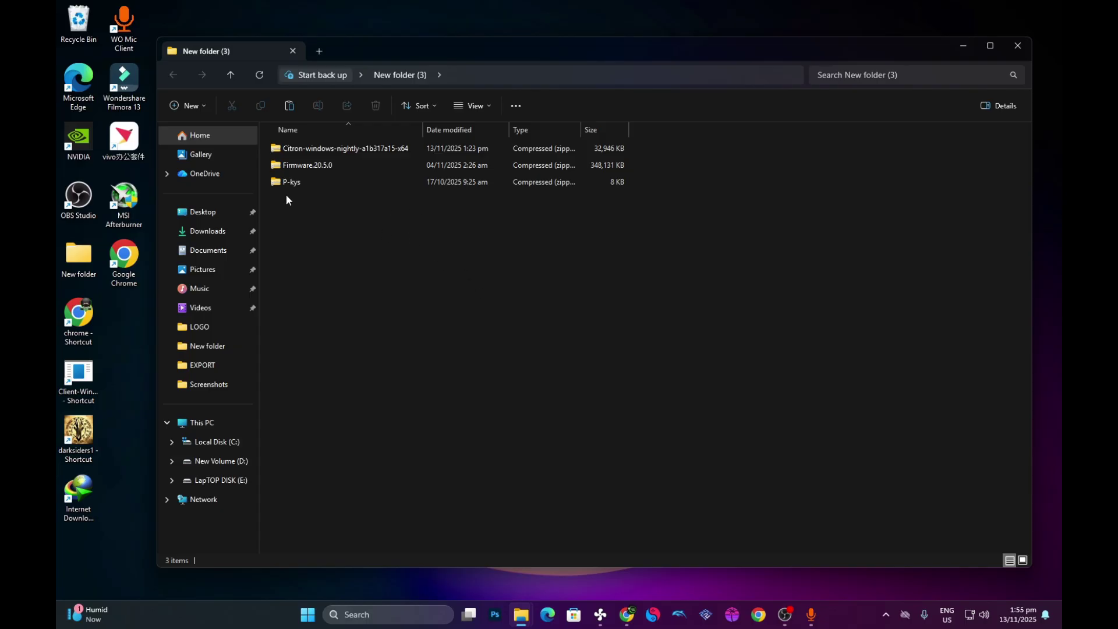
- Extract the Citron nightly zip into its own folder with WinRAR
{"action": "left_click", "coordinate": [367, 169]}
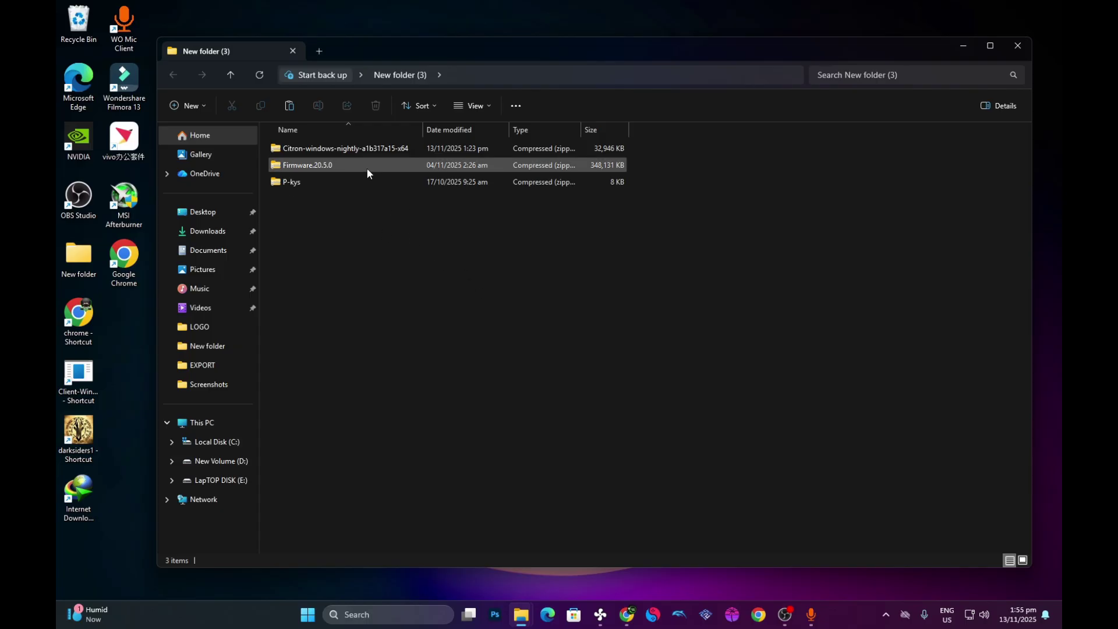
{"action": "left_click", "coordinate": [304, 154]}
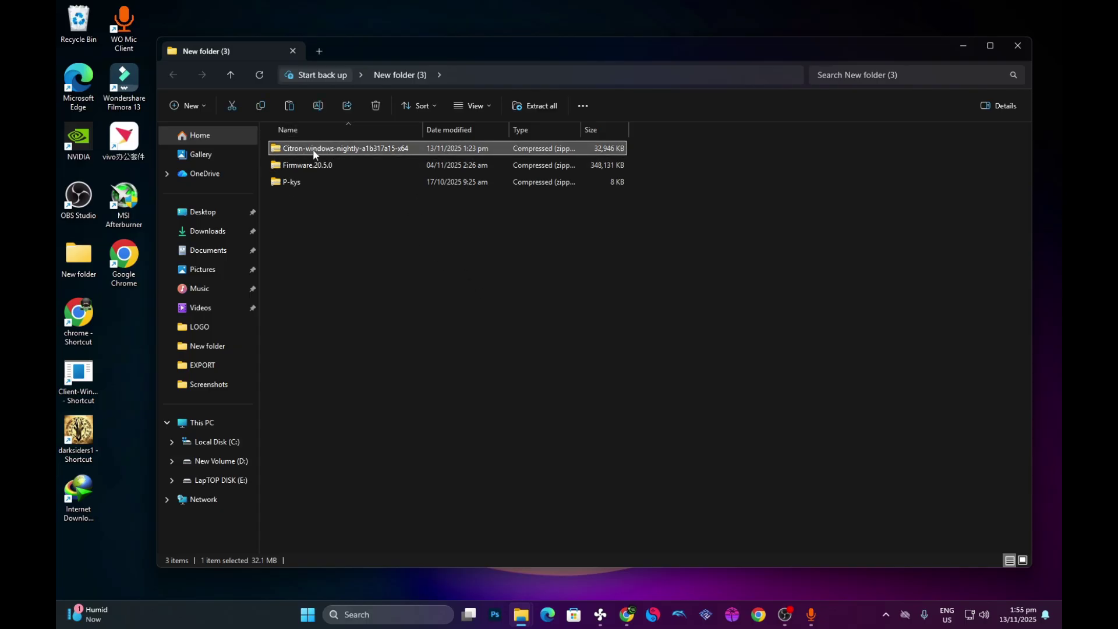
{"action": "right_click", "coordinate": [355, 149]}
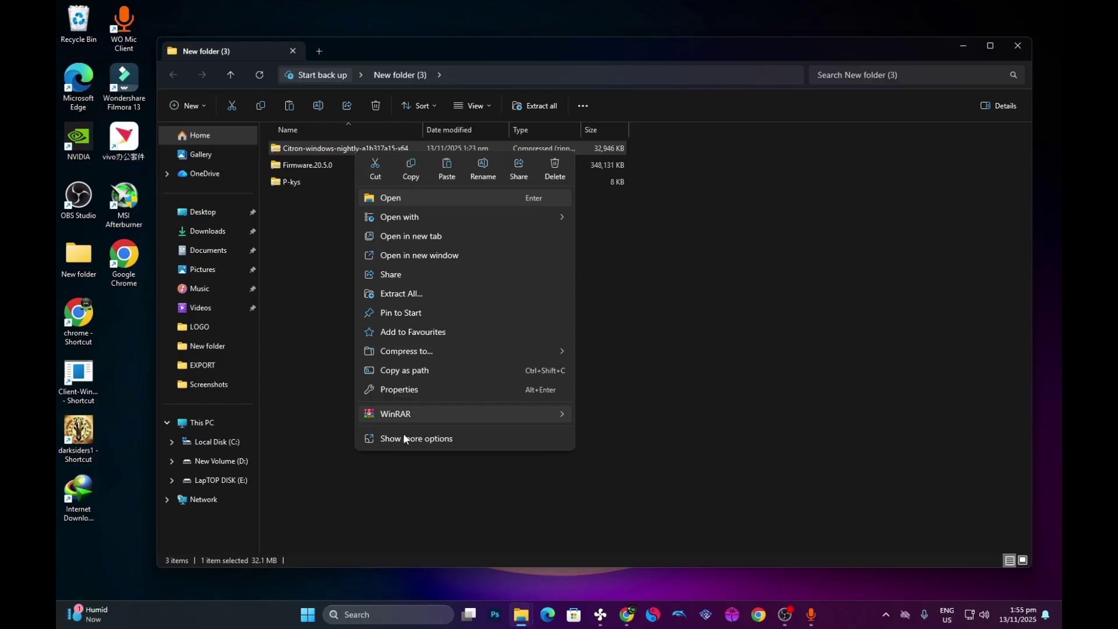
{"action": "mouse_move", "coordinate": [454, 413]}
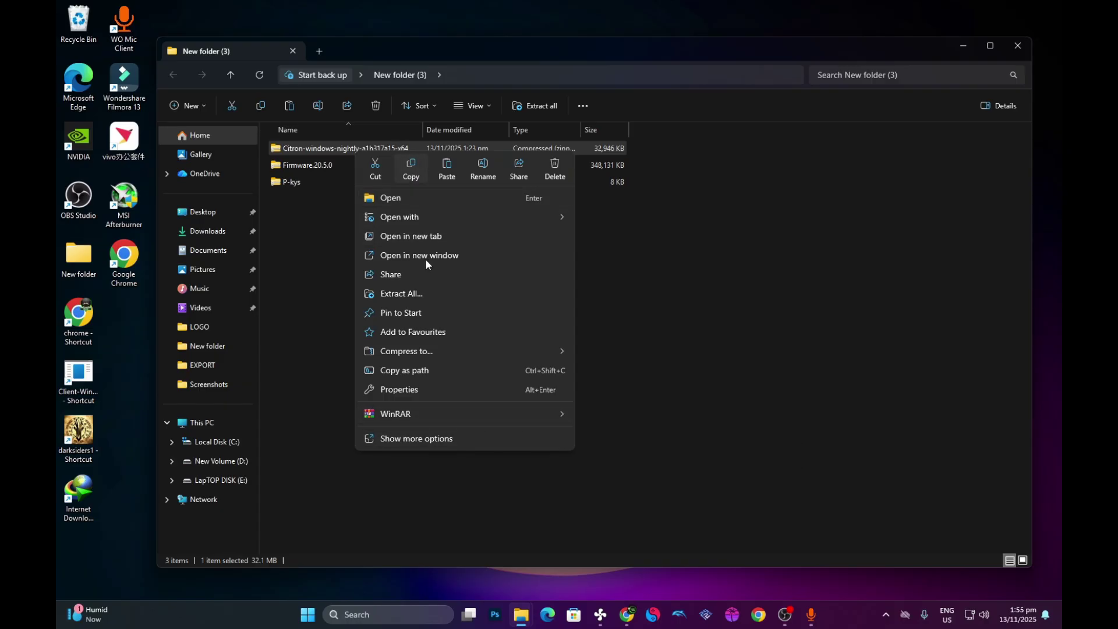
{"action": "mouse_move", "coordinate": [404, 419]}
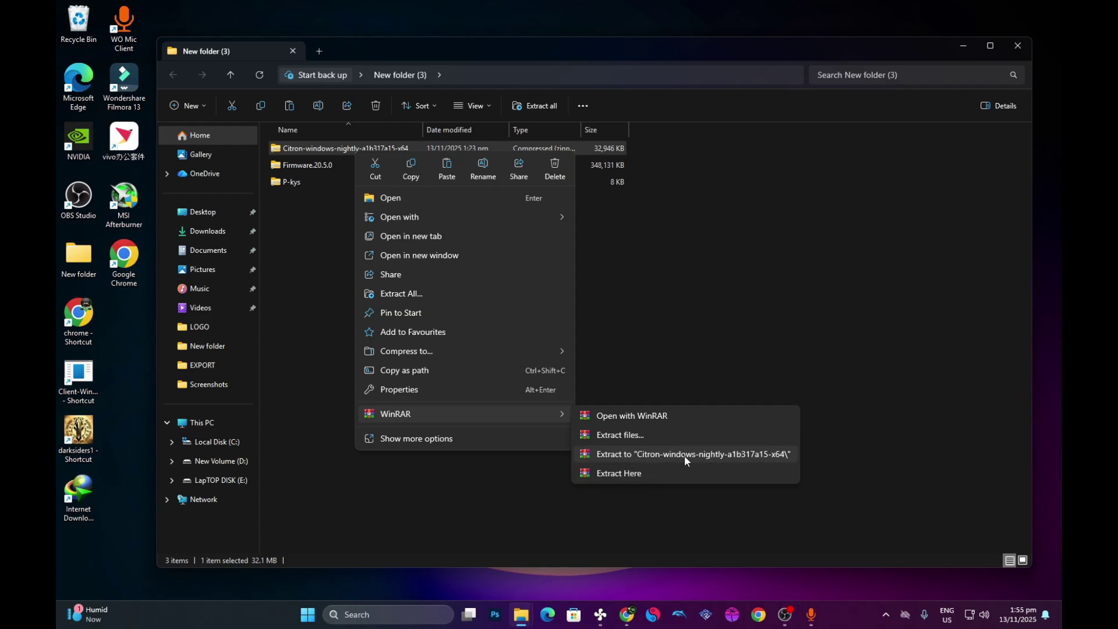
{"action": "left_click", "coordinate": [638, 455]}
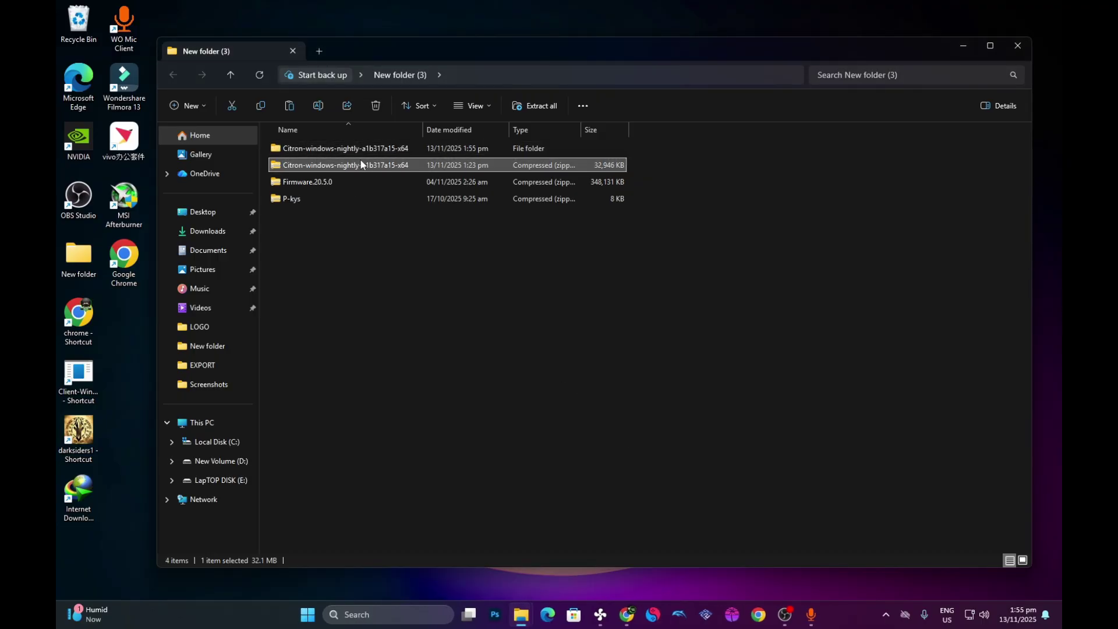
- Extract the P-kys archive into a P-kys folder with WinRAR
{"action": "left_click", "coordinate": [330, 149]}
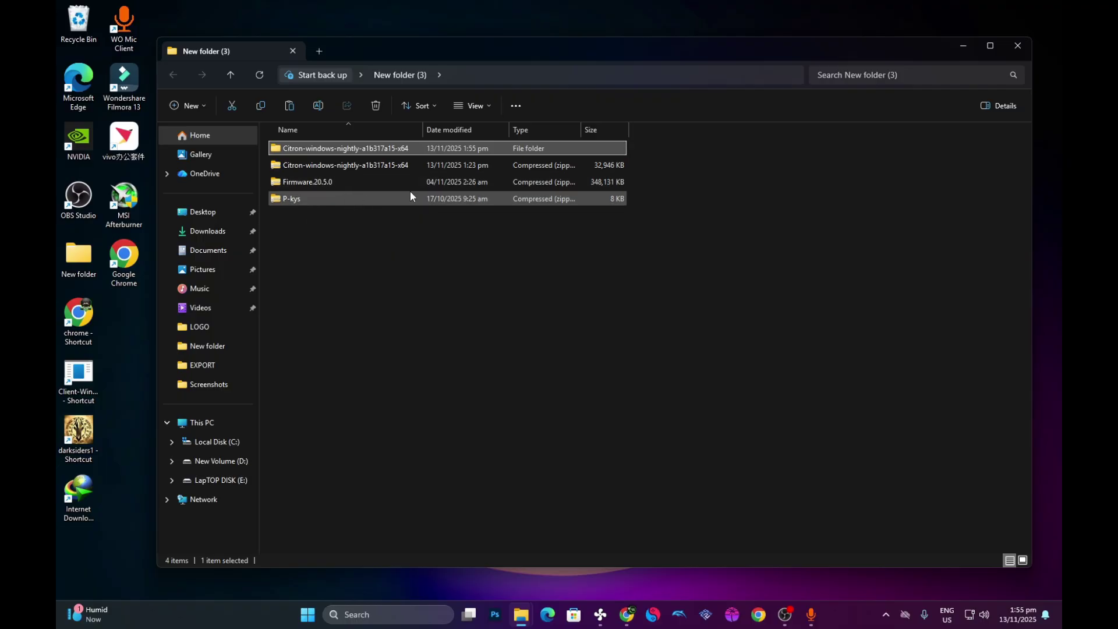
{"action": "left_click", "coordinate": [357, 200]}
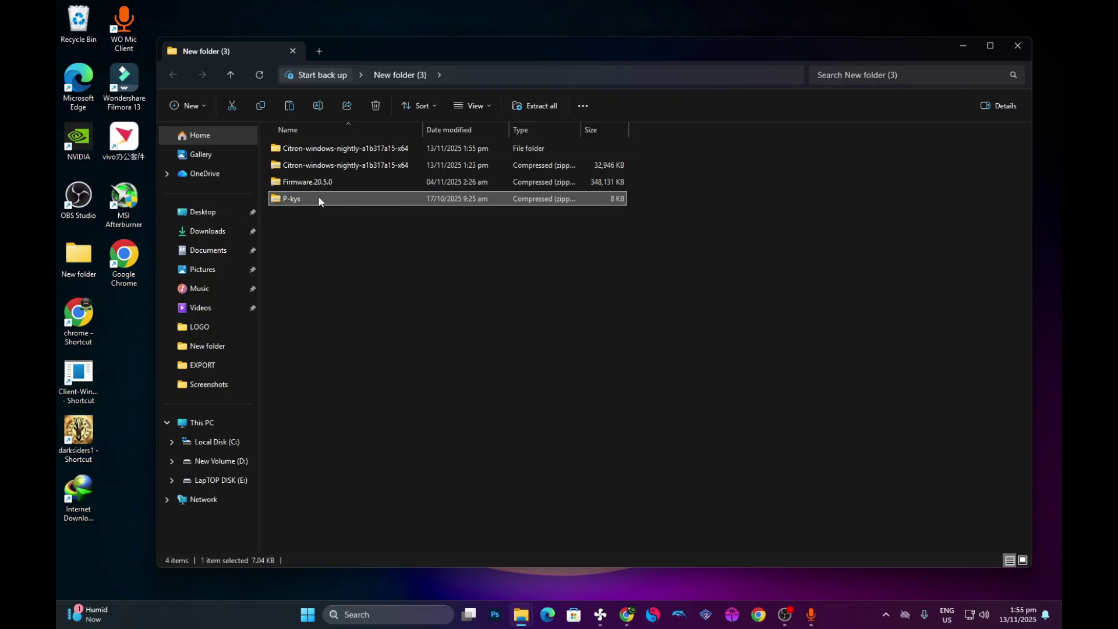
{"action": "right_click", "coordinate": [327, 199]}
{"action": "mouse_move", "coordinate": [468, 458]}
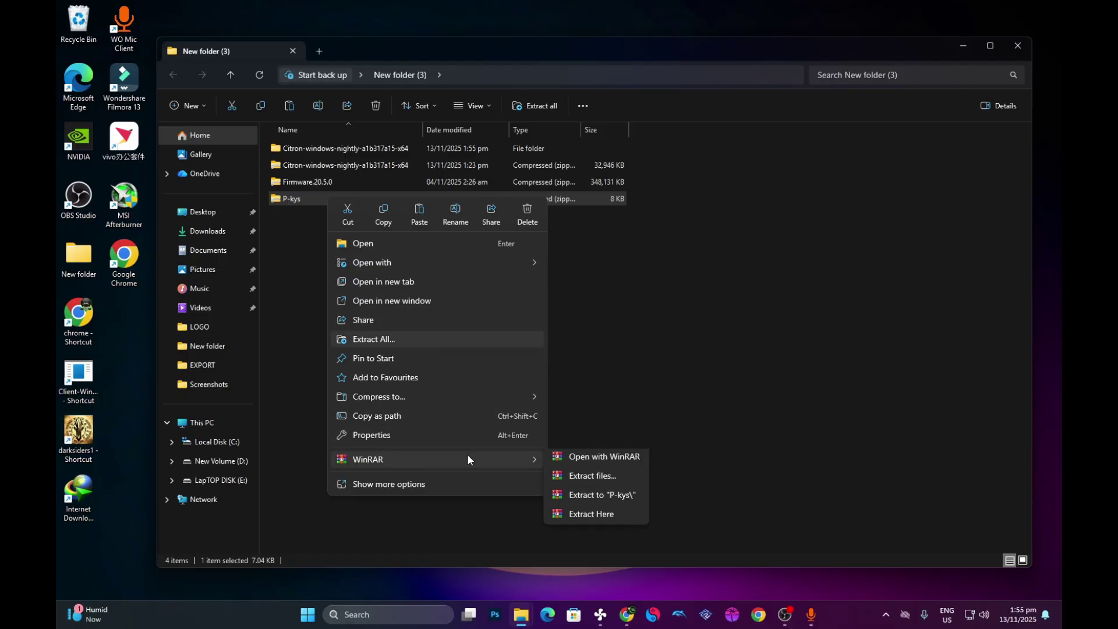
{"action": "left_click", "coordinate": [603, 498]}
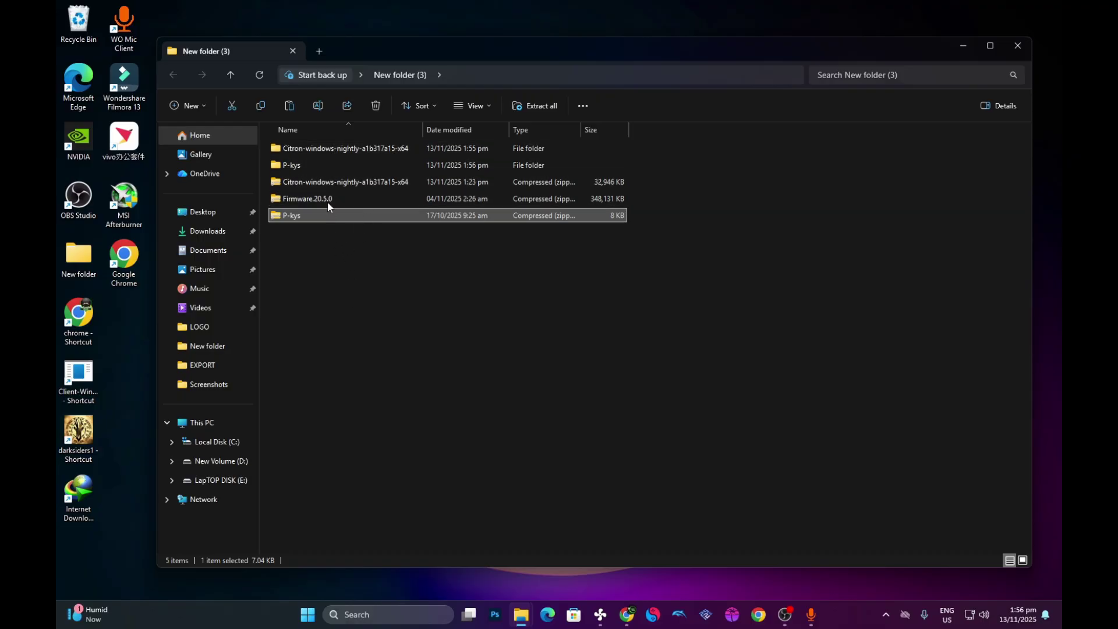
- Run citron as administrator from the Citron-windows-nightly folder, then minimize Explorer
{"action": "double_click", "coordinate": [324, 149]}
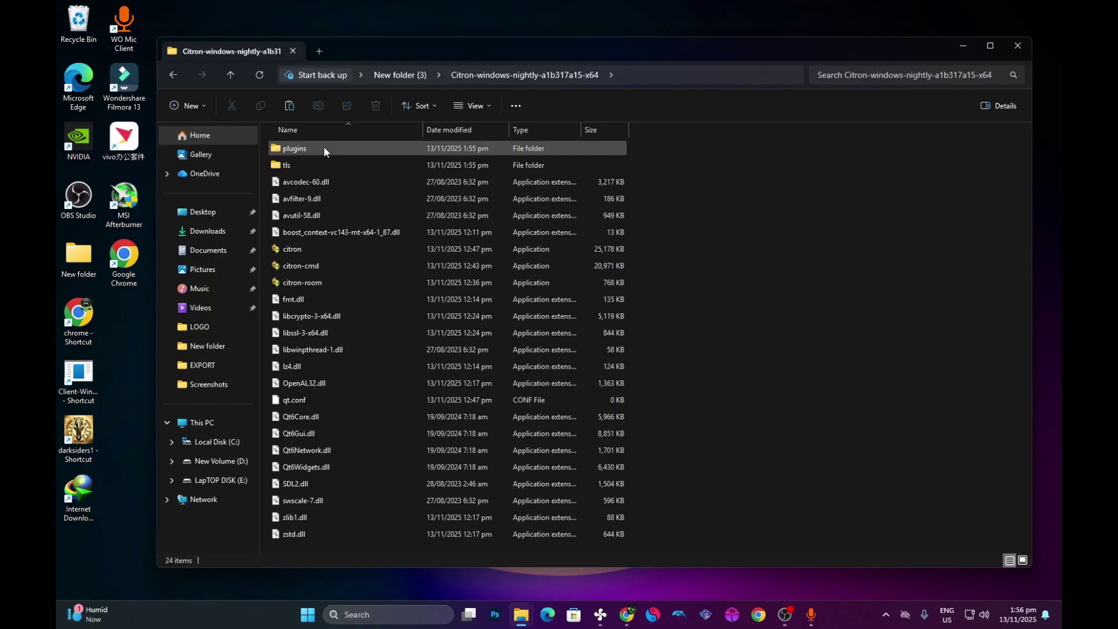
{"action": "left_click", "coordinate": [331, 250]}
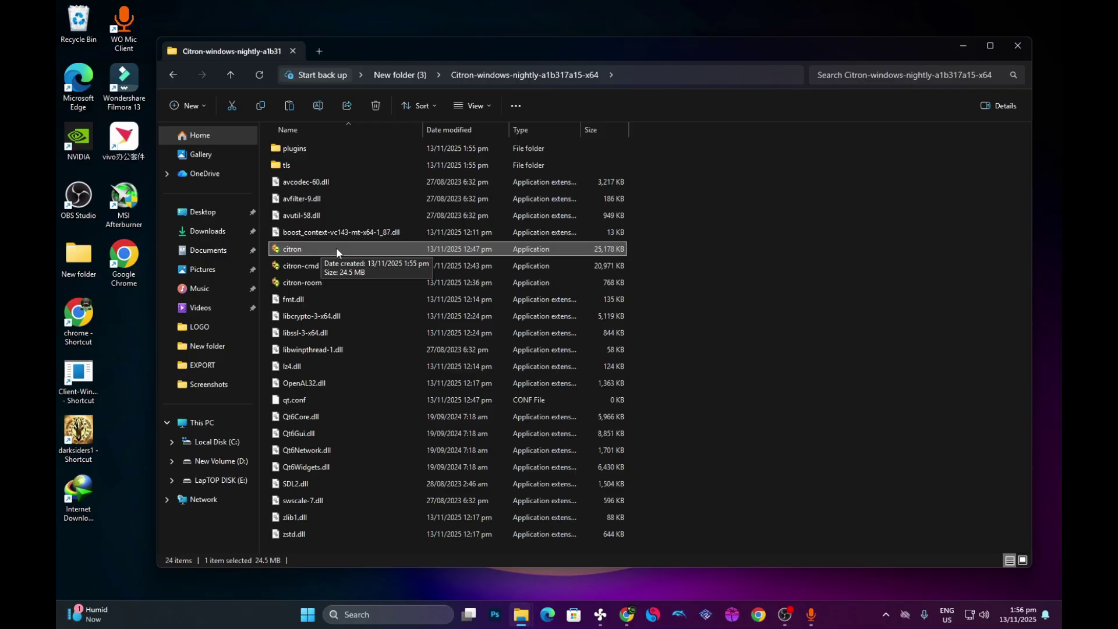
{"action": "right_click", "coordinate": [336, 249]}
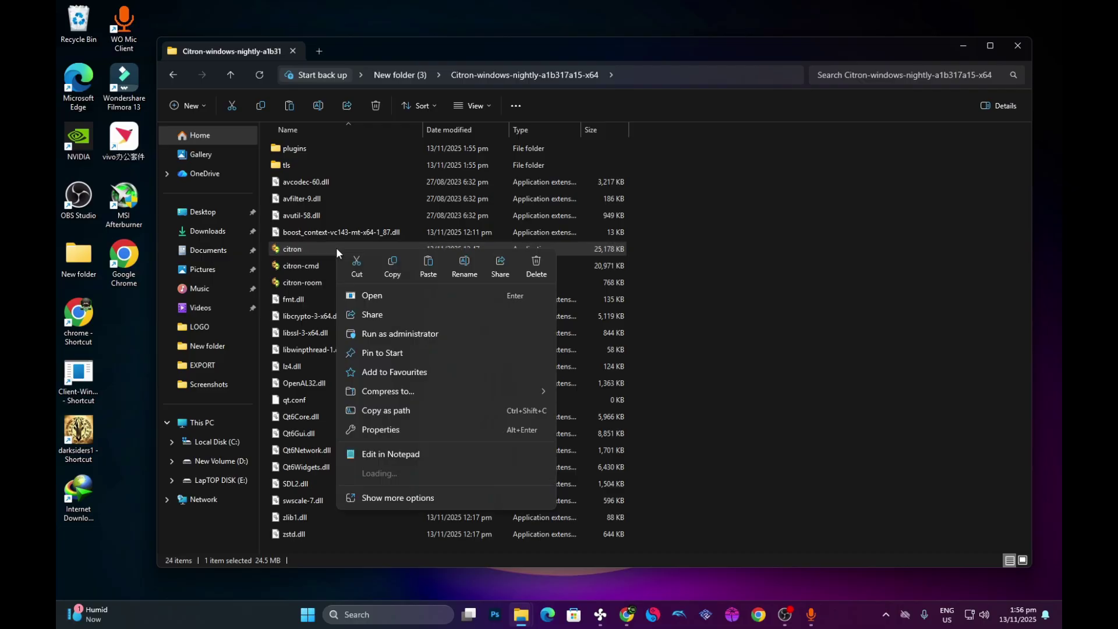
{"action": "left_click", "coordinate": [400, 333]}
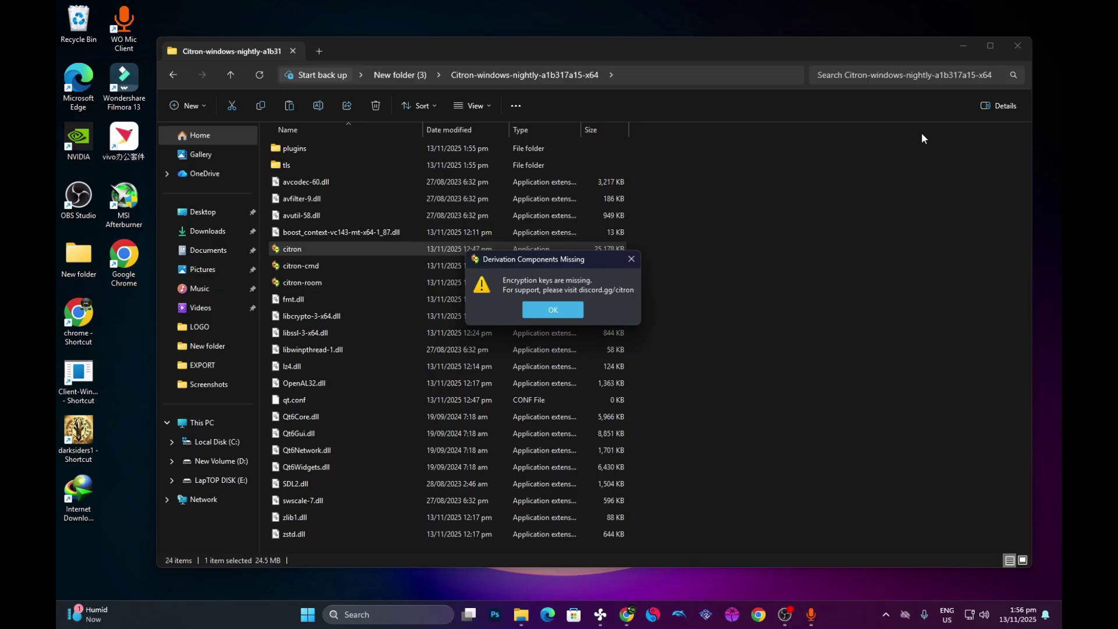
{"action": "left_click", "coordinate": [962, 46]}
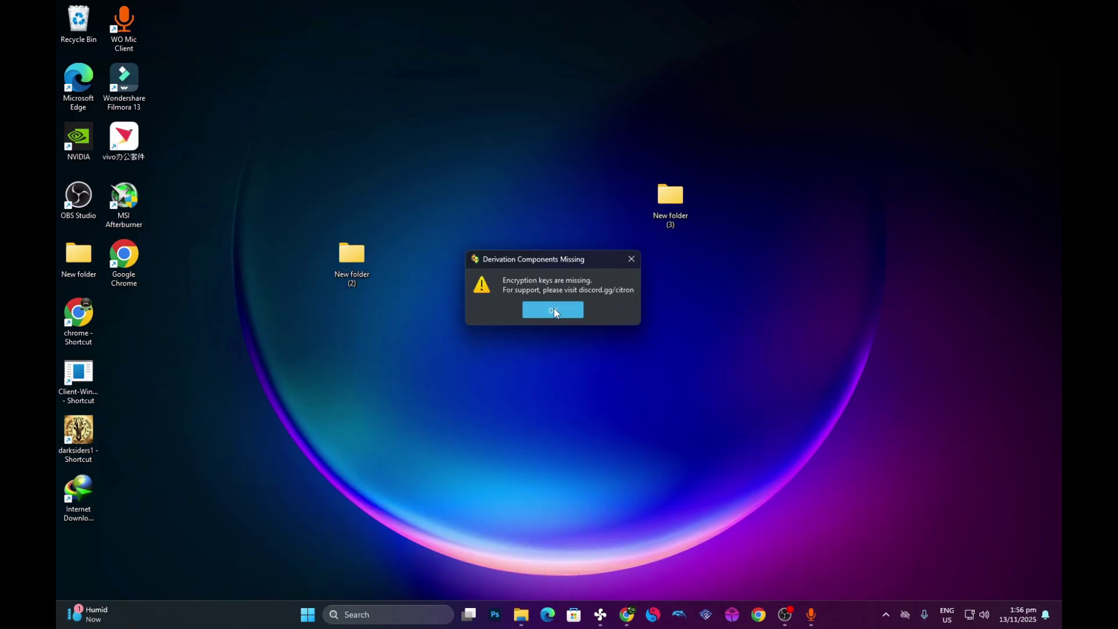
- Dismiss the missing-keys error and advance the wizard through Installation Type to Keys
{"action": "left_click", "coordinate": [553, 312]}
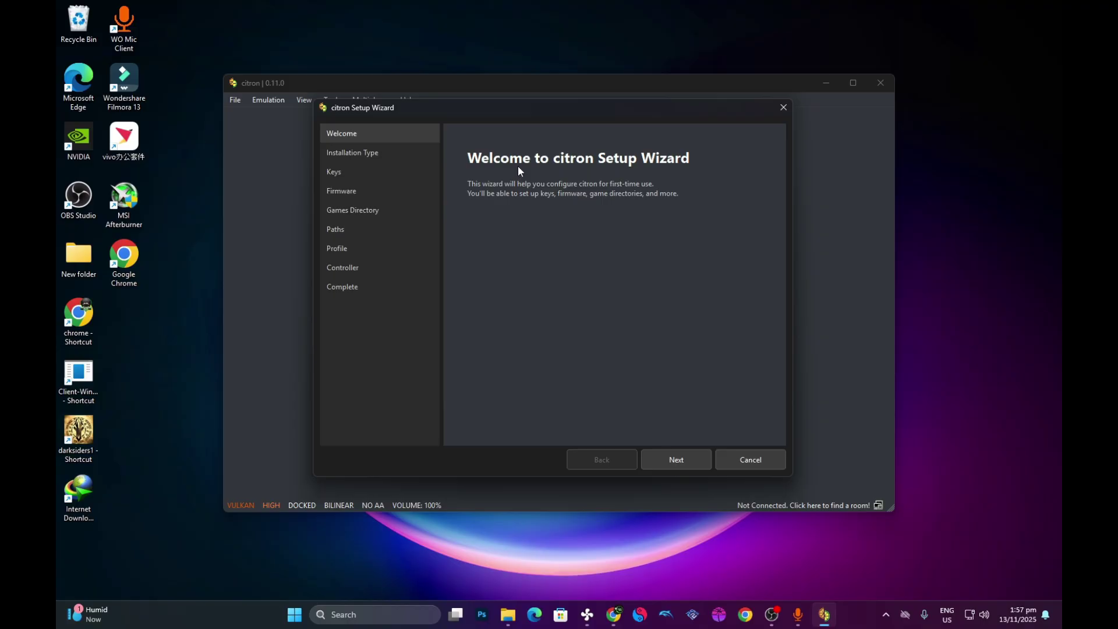
{"action": "left_click", "coordinate": [352, 152]}
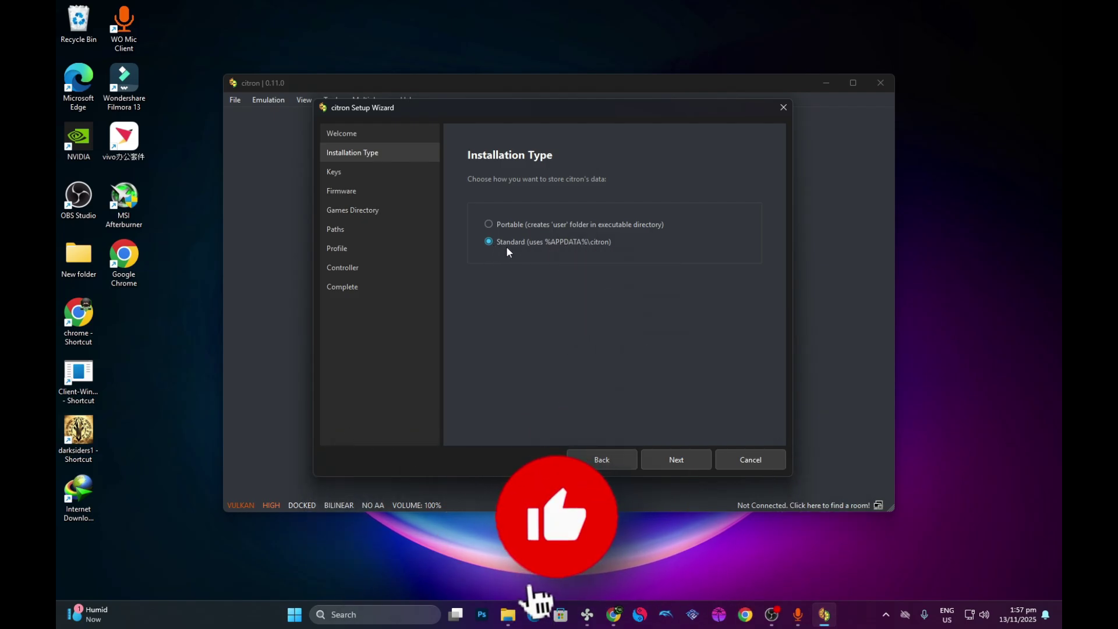
{"action": "left_click", "coordinate": [335, 177]}
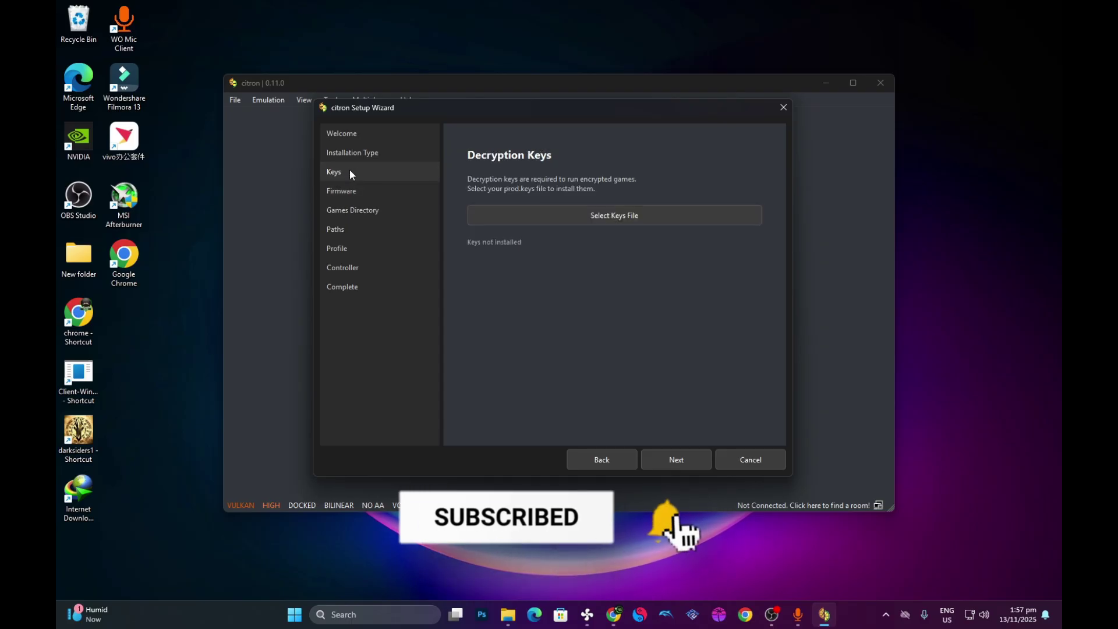
- Install prod.keys from Desktop > New folder (3) > P-kys > ProdKeys.NET-v20.4.0
{"action": "left_click", "coordinate": [604, 218]}
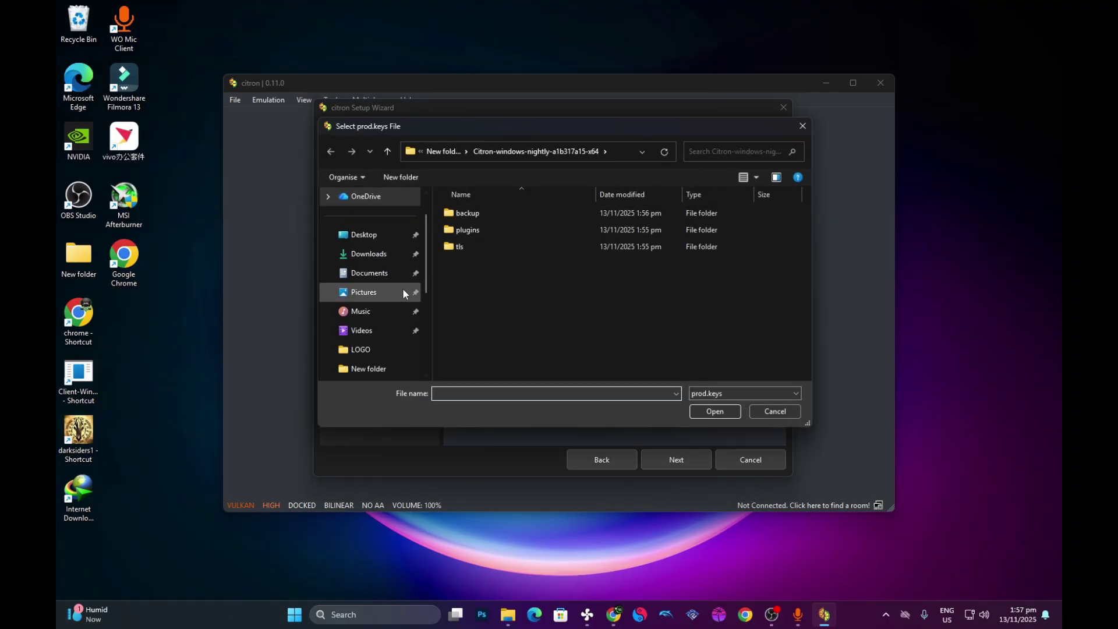
{"action": "left_click", "coordinate": [363, 235]}
{"action": "double_click", "coordinate": [506, 249]}
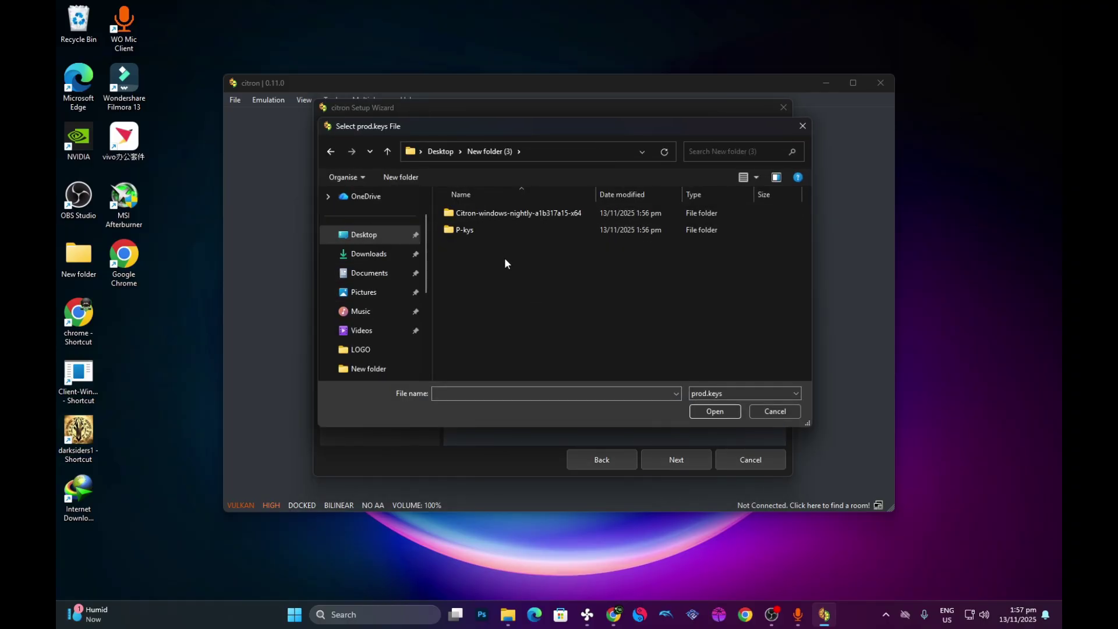
{"action": "left_click", "coordinate": [503, 231]}
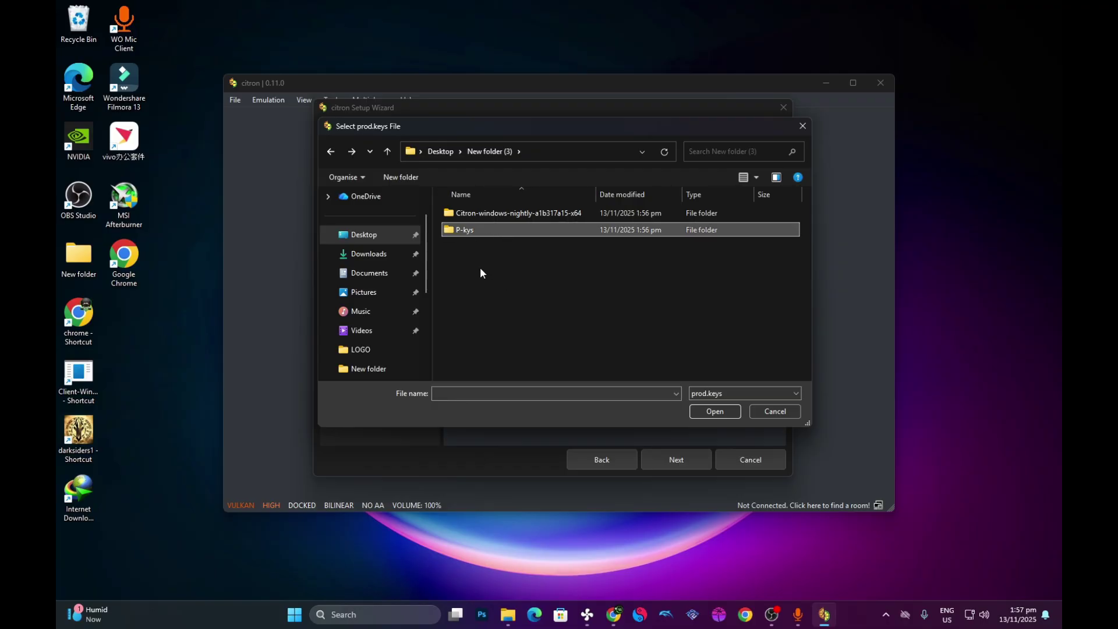
{"action": "double_click", "coordinate": [481, 229]}
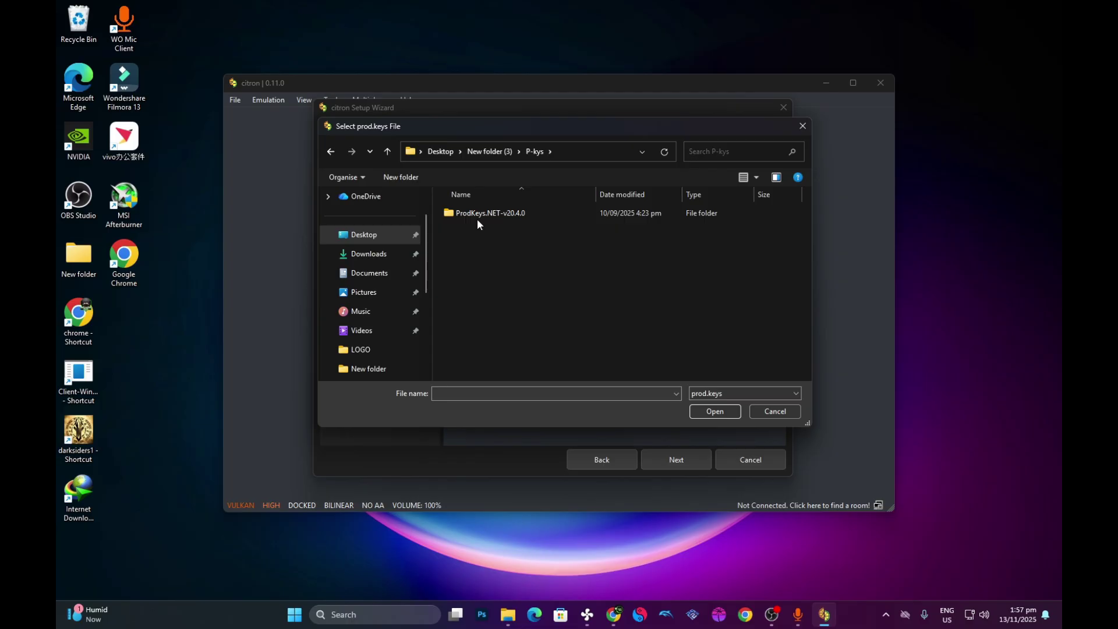
{"action": "double_click", "coordinate": [486, 214]}
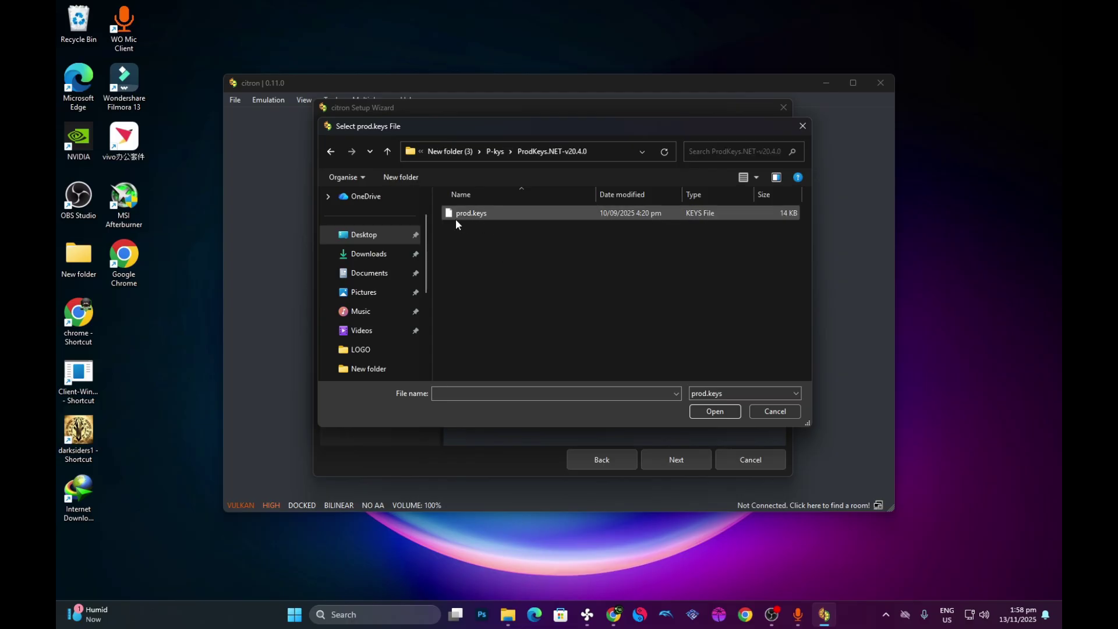
{"action": "double_click", "coordinate": [480, 220]}
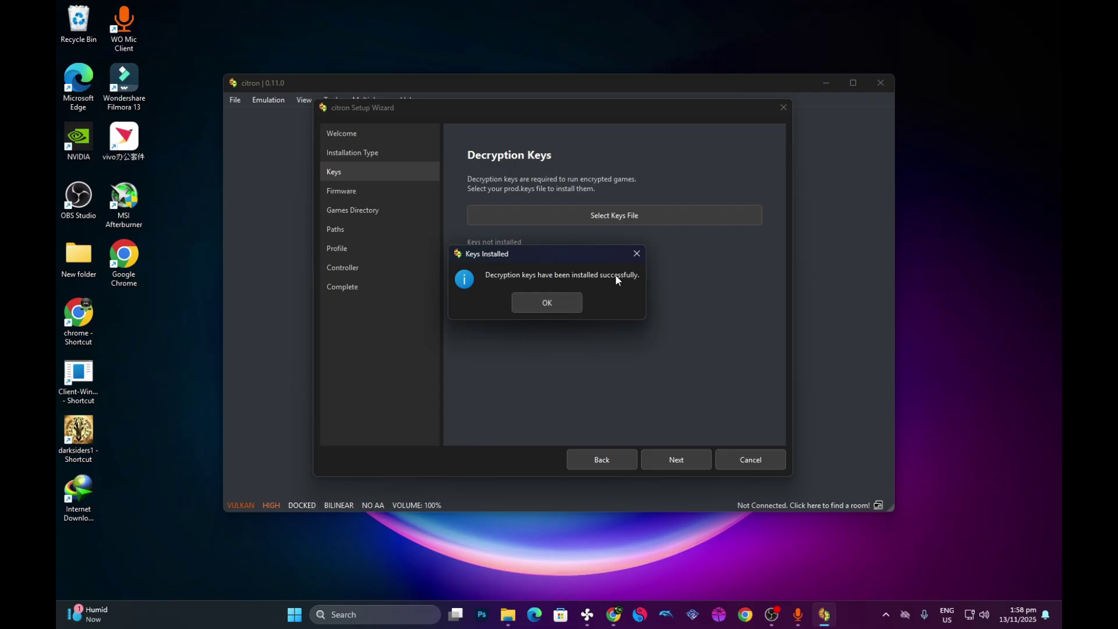
{"action": "left_click", "coordinate": [552, 301]}
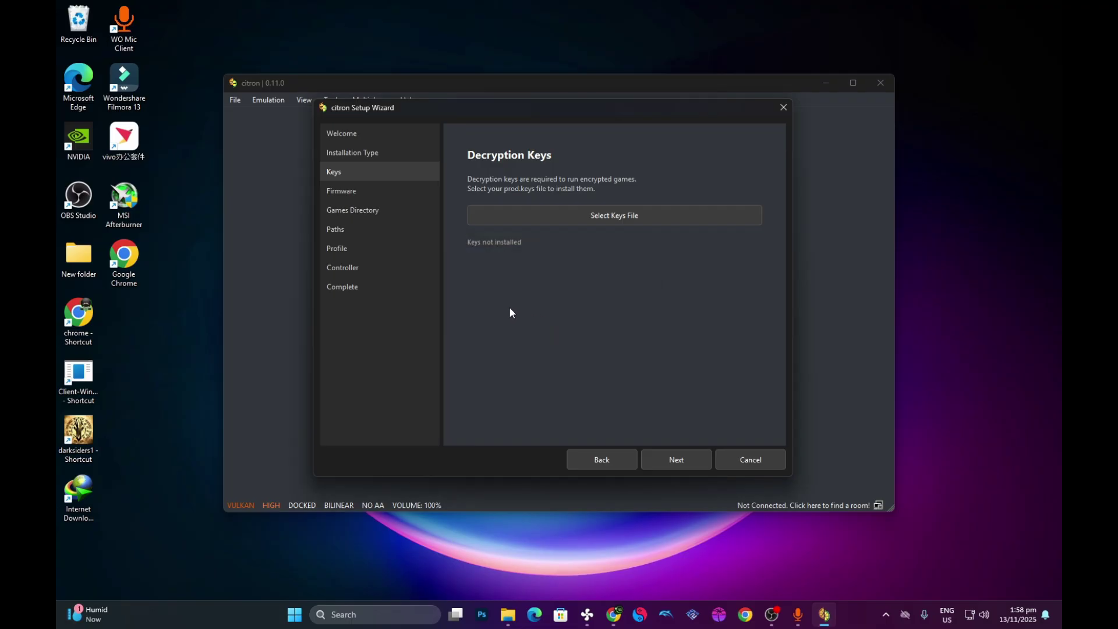
- Go to the wizard's Firmware step and start Install Firmware
{"action": "left_click", "coordinate": [343, 192]}
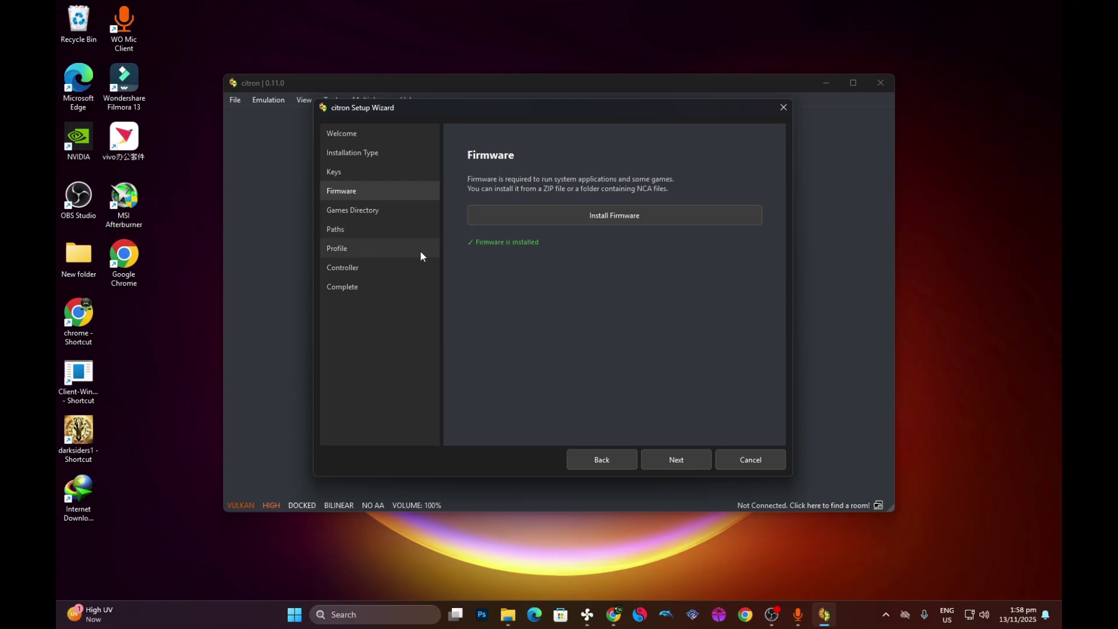
{"action": "left_click", "coordinate": [600, 225]}
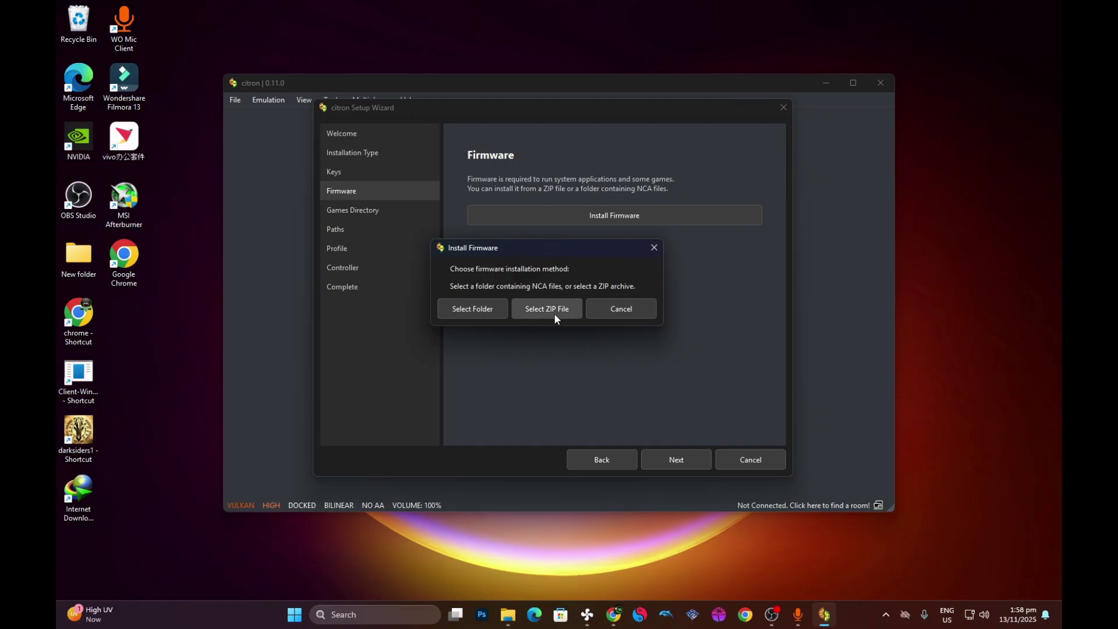
- Bring the Citron-windows-nightly Explorer window forward and close it
{"action": "mouse_move", "coordinate": [507, 614]}
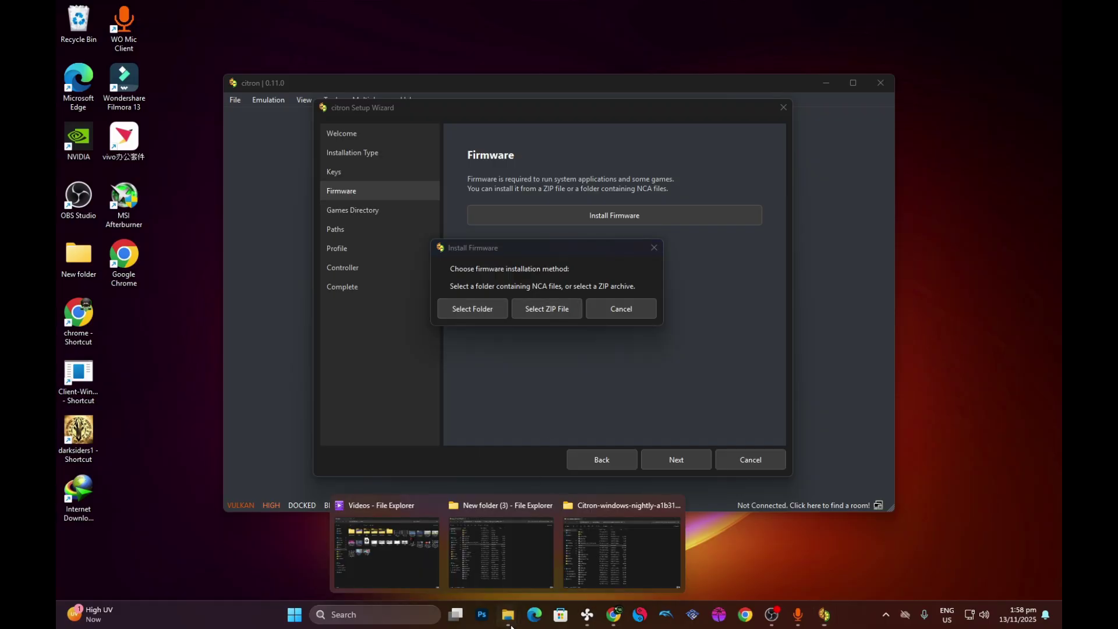
{"action": "mouse_move", "coordinate": [494, 573]}
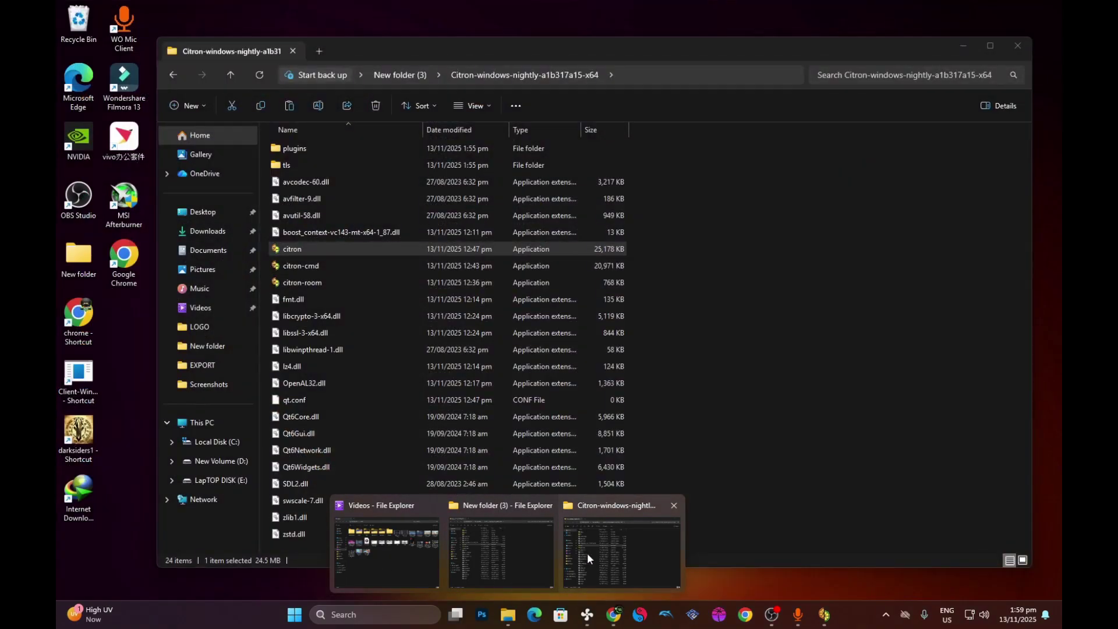
{"action": "left_click", "coordinate": [589, 553]}
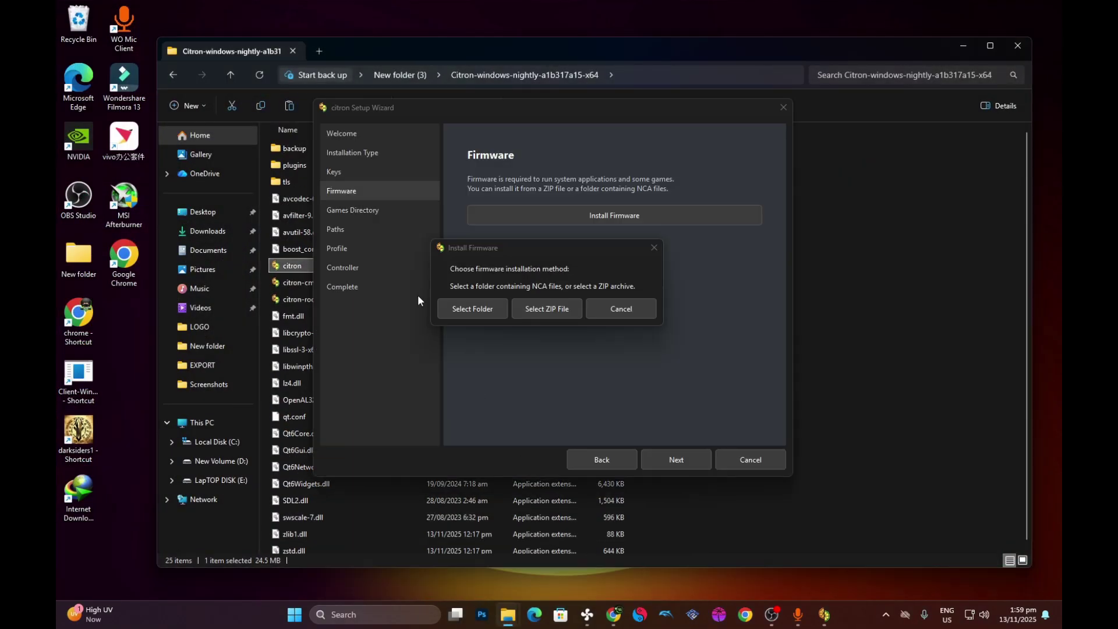
{"action": "left_click", "coordinate": [1018, 48]}
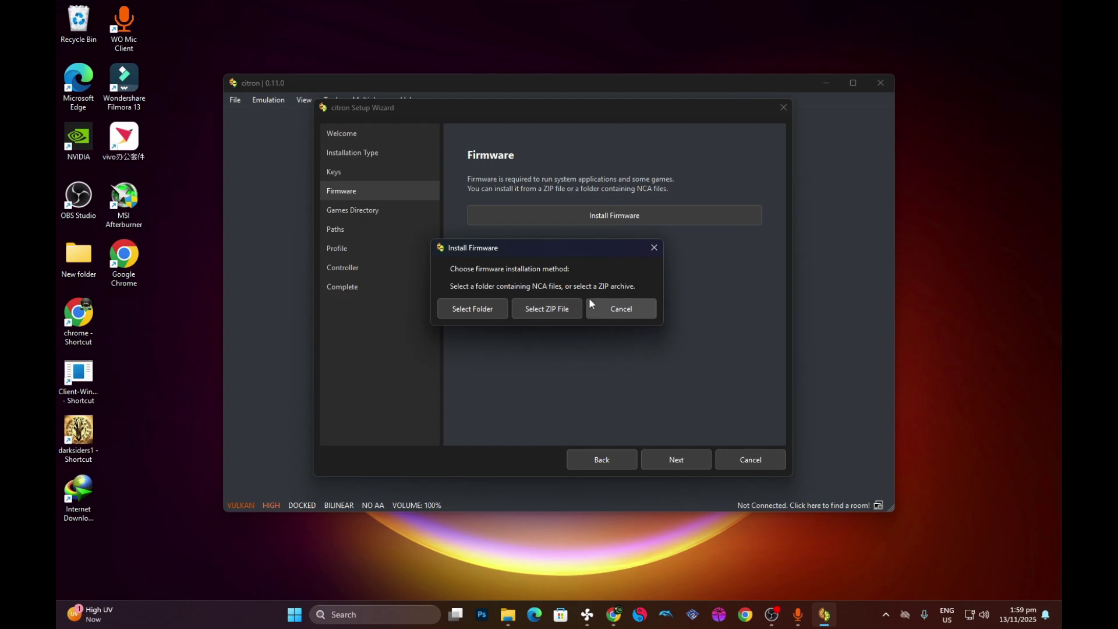
- Install firmware from the Firmware.20.5.0 ZIP in New folder (3) and confirm success
{"action": "left_click", "coordinate": [547, 311]}
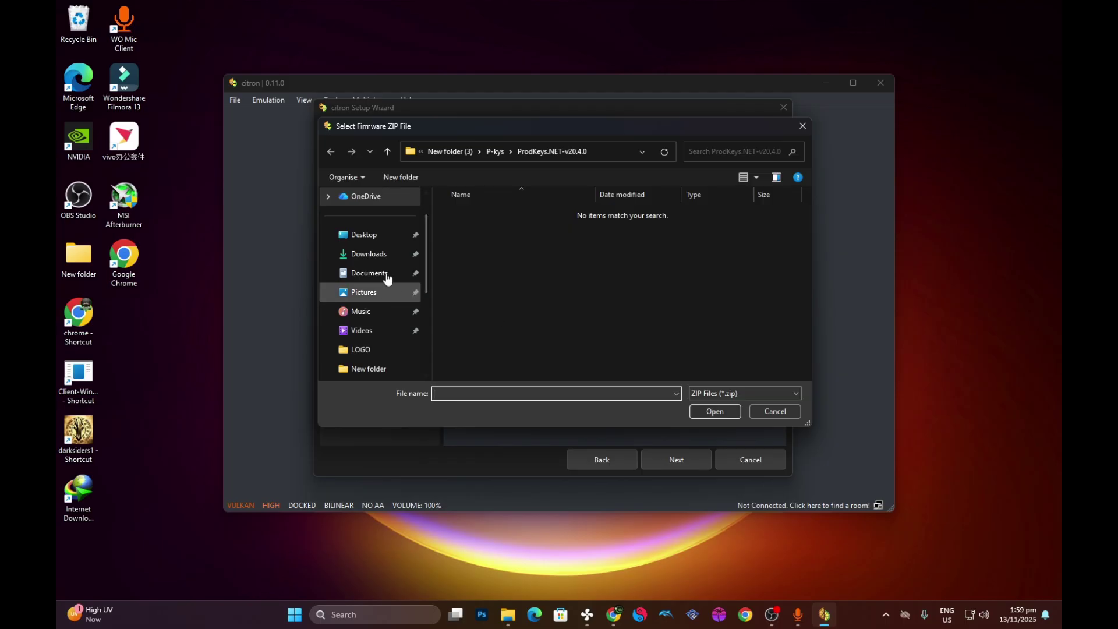
{"action": "left_click", "coordinate": [385, 151]}
{"action": "left_click", "coordinate": [386, 151]}
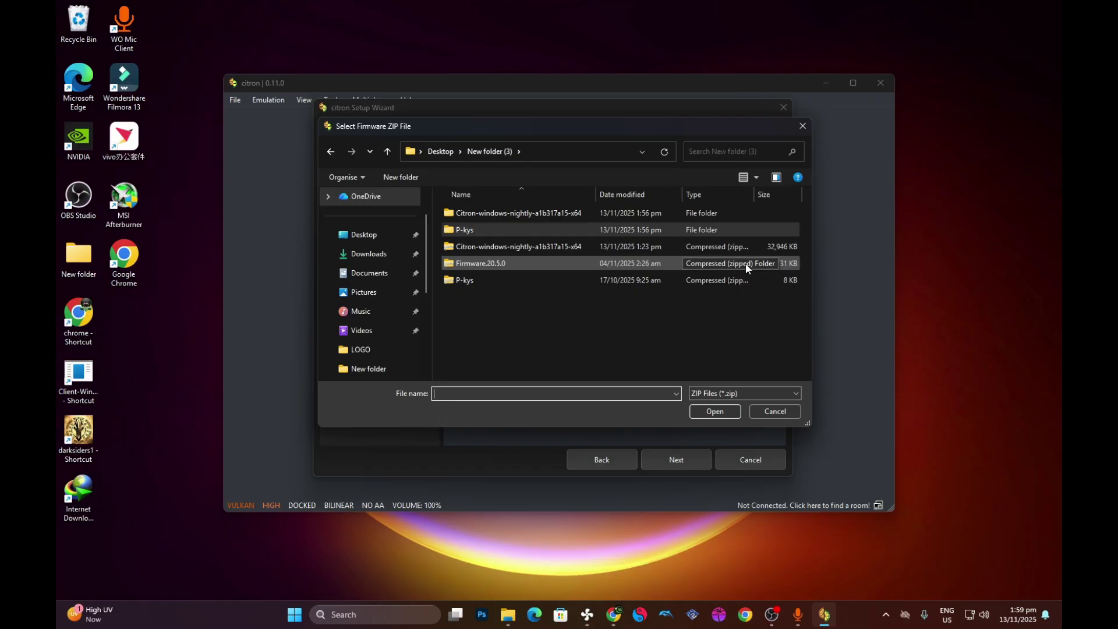
{"action": "double_click", "coordinate": [532, 263]}
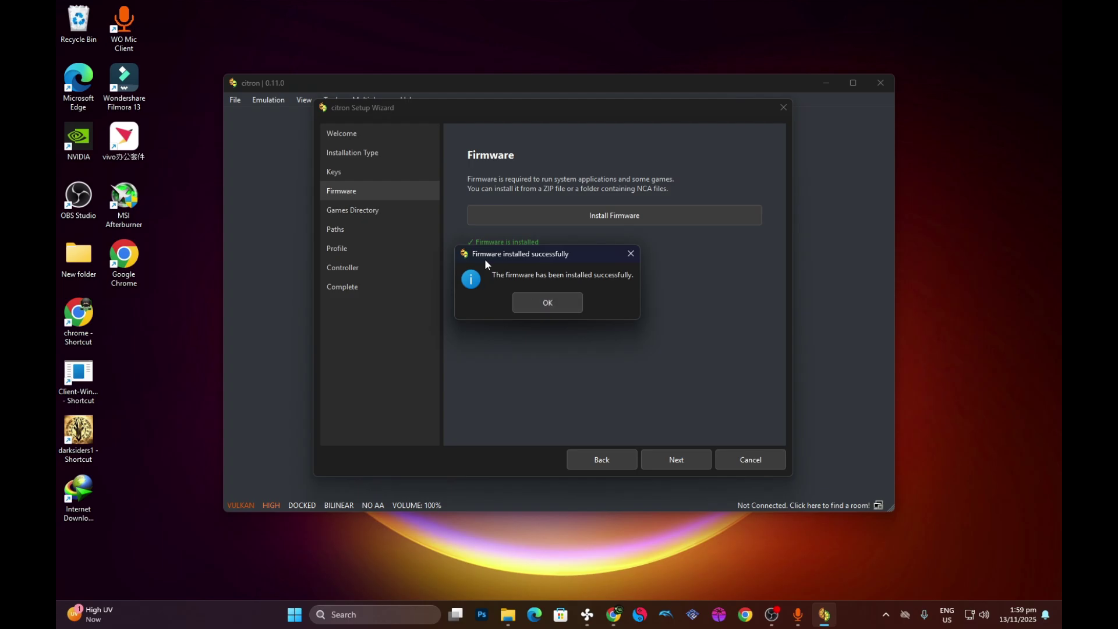
{"action": "left_click", "coordinate": [543, 304]}
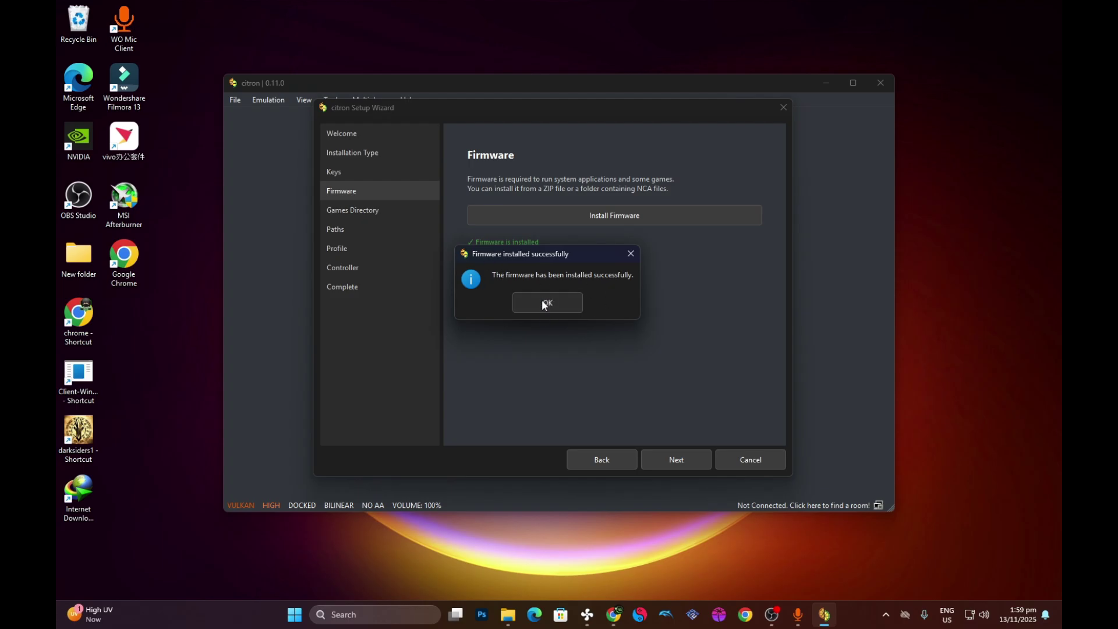
- Set the games directory to E:/YUZU/ROMS, then move on to the Paths step
{"action": "left_click", "coordinate": [358, 218]}
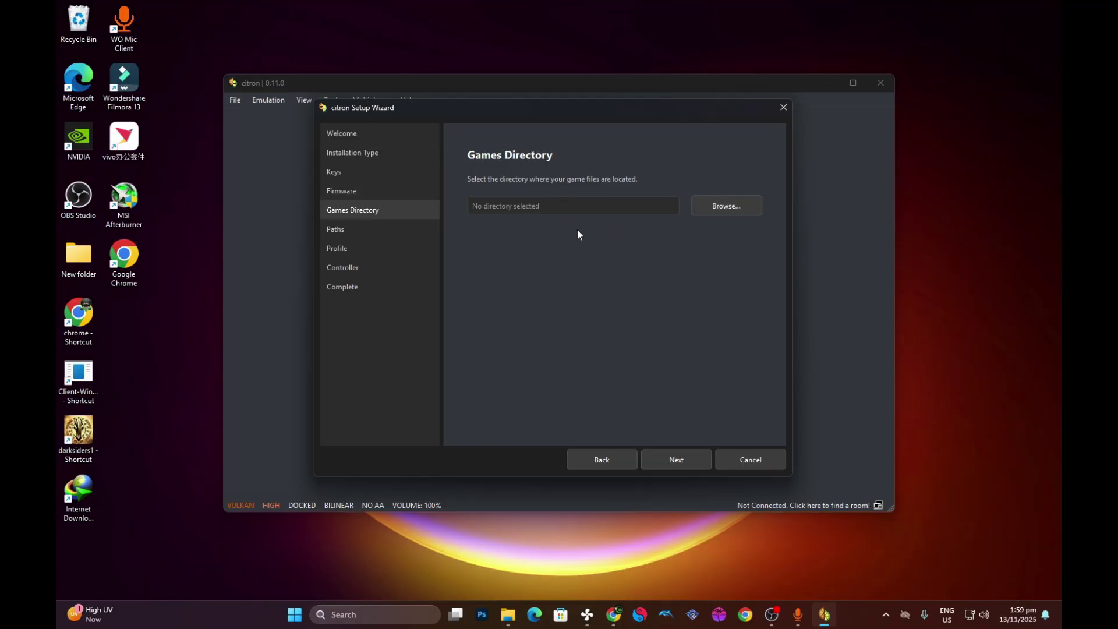
{"action": "left_click", "coordinate": [710, 211]}
{"action": "scroll", "coordinate": [362, 307], "scroll_direction": "down", "scroll_amount": 1}
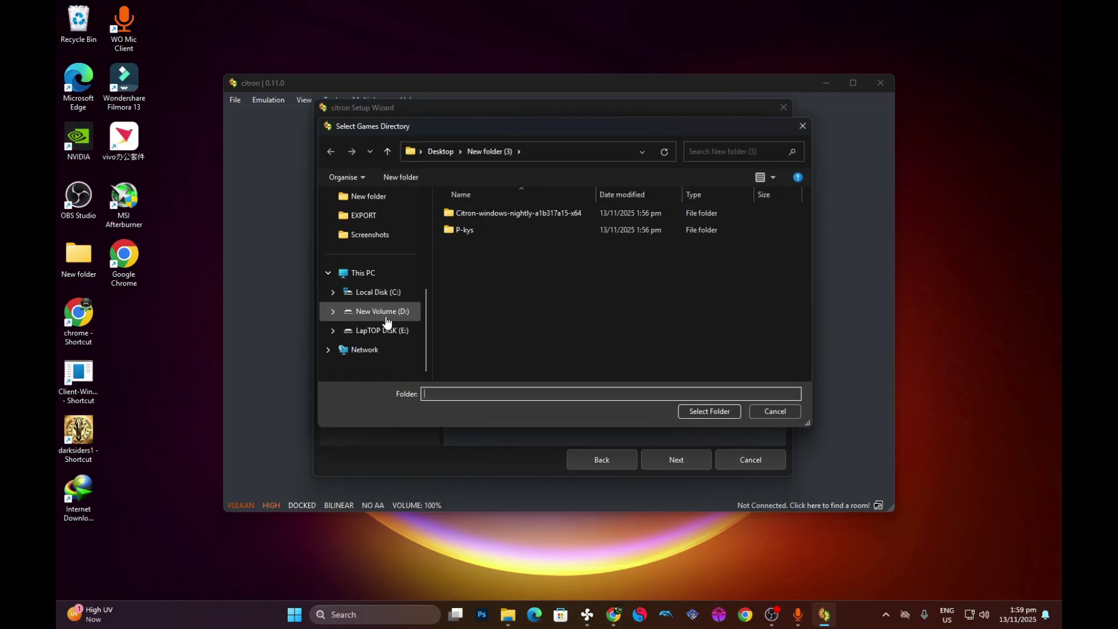
{"action": "left_click", "coordinate": [378, 330]}
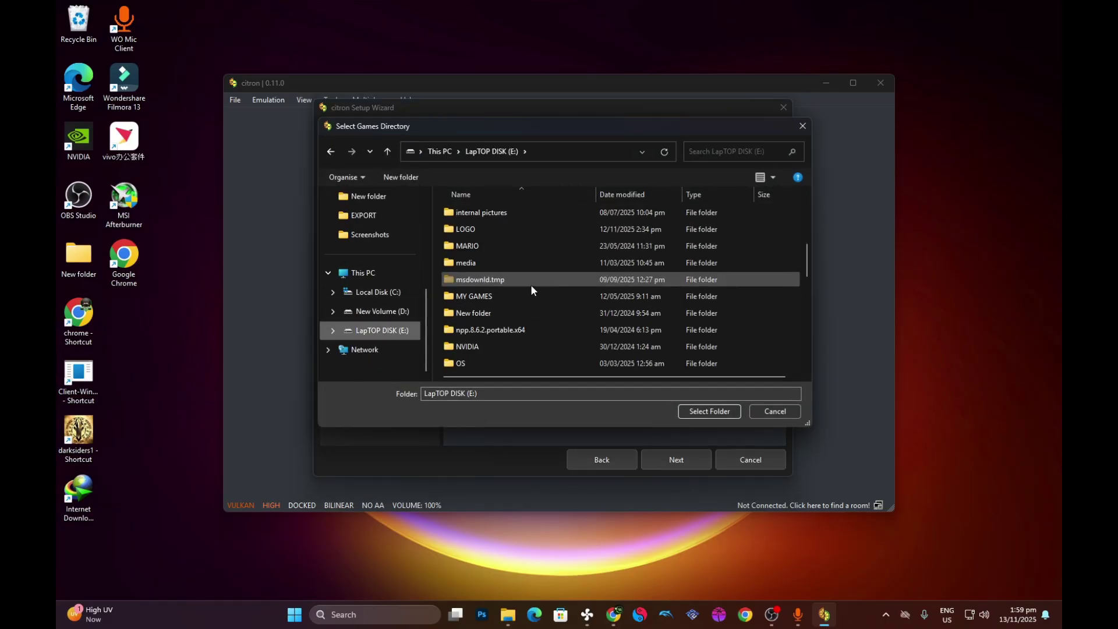
{"action": "scroll", "coordinate": [530, 284], "scroll_direction": "down", "scroll_amount": 5}
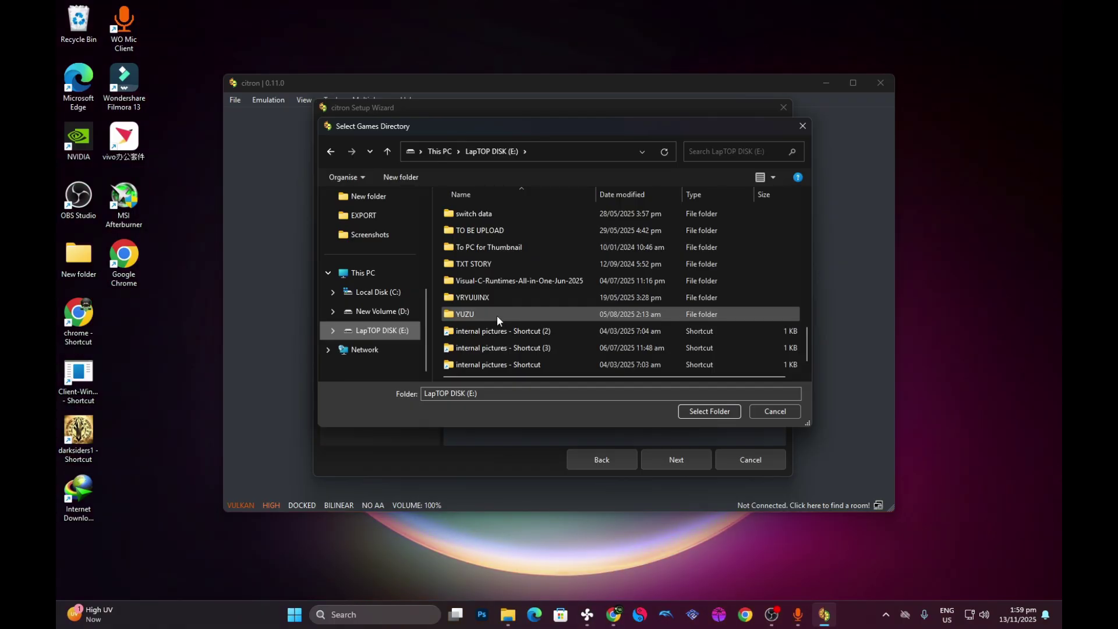
{"action": "double_click", "coordinate": [497, 316]}
{"action": "scroll", "coordinate": [490, 331], "scroll_direction": "down", "scroll_amount": 2}
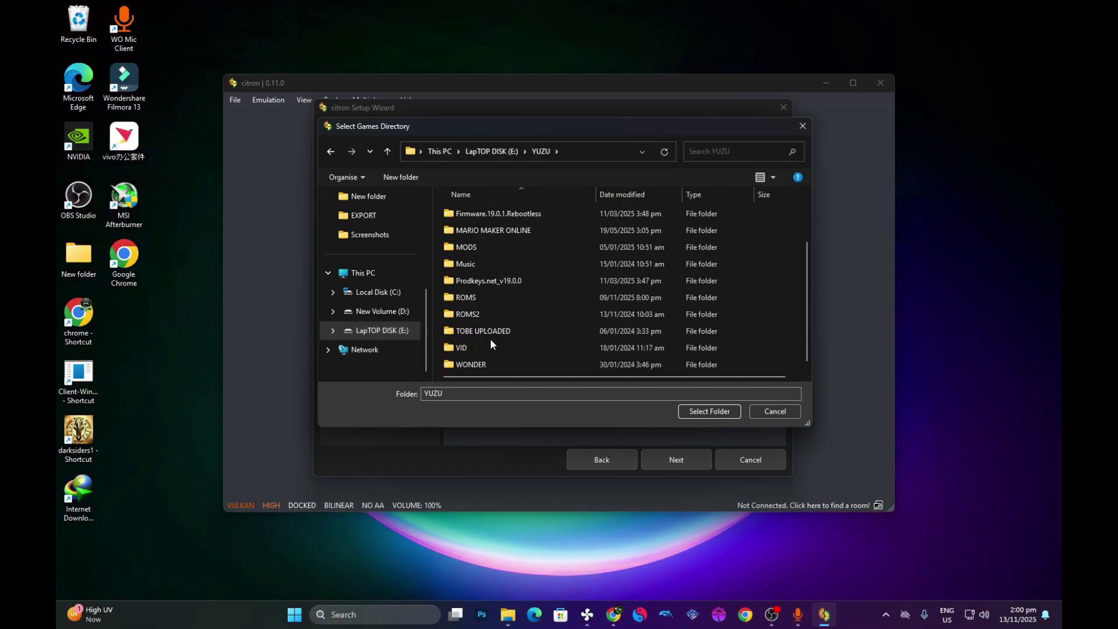
{"action": "double_click", "coordinate": [486, 296]}
{"action": "left_click", "coordinate": [705, 411]}
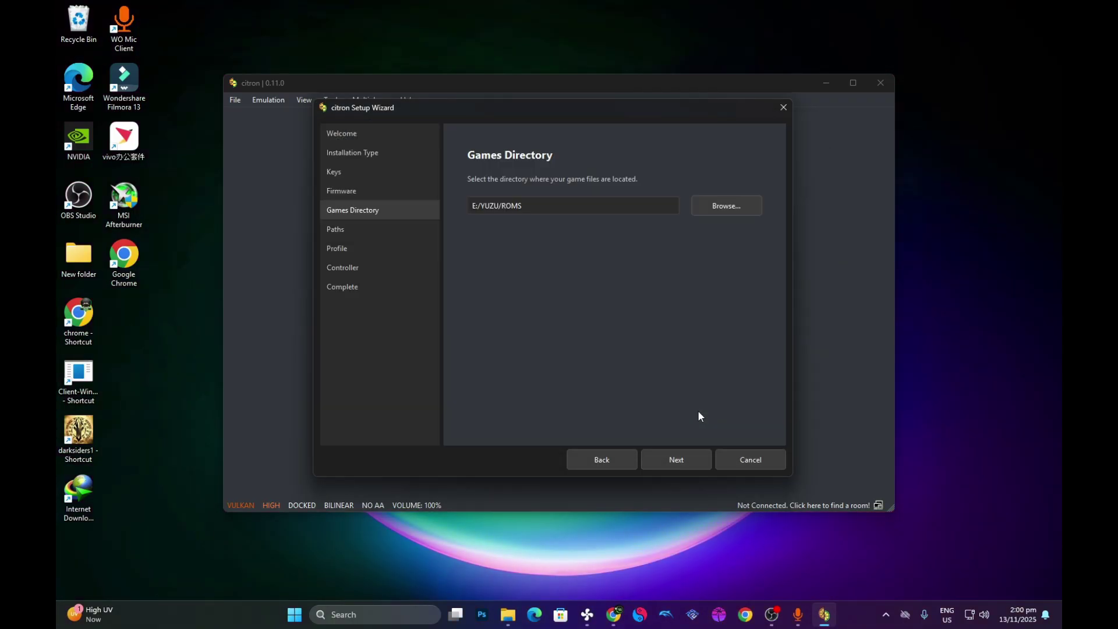
{"action": "left_click", "coordinate": [341, 235]}
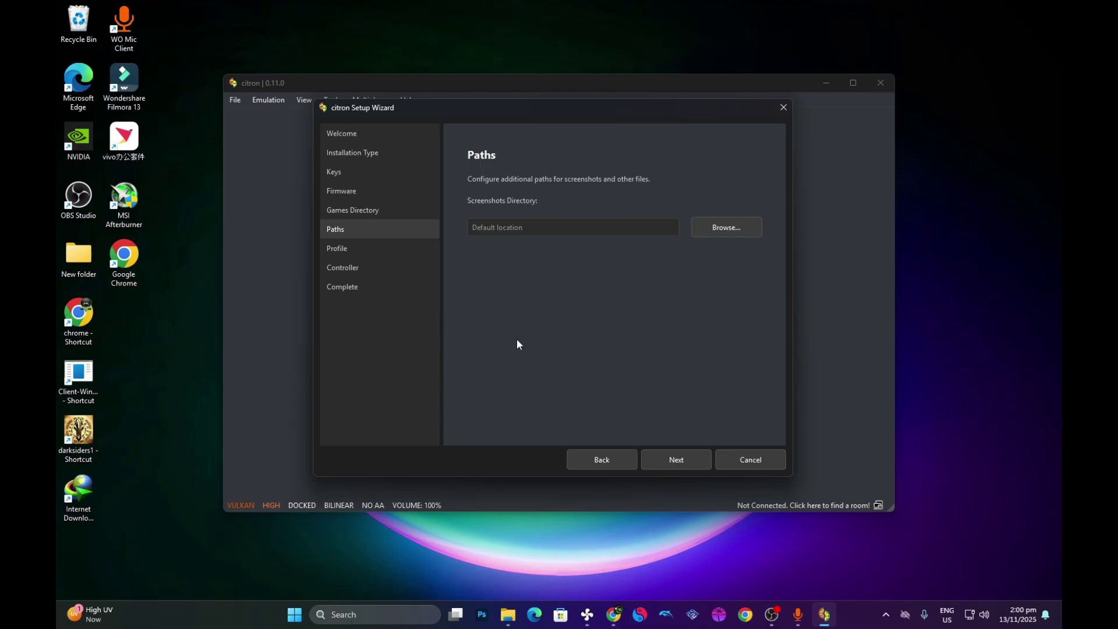
- Finish the setup wizard, then enlarge the main window and move it up and left
{"action": "left_click", "coordinate": [374, 295]}
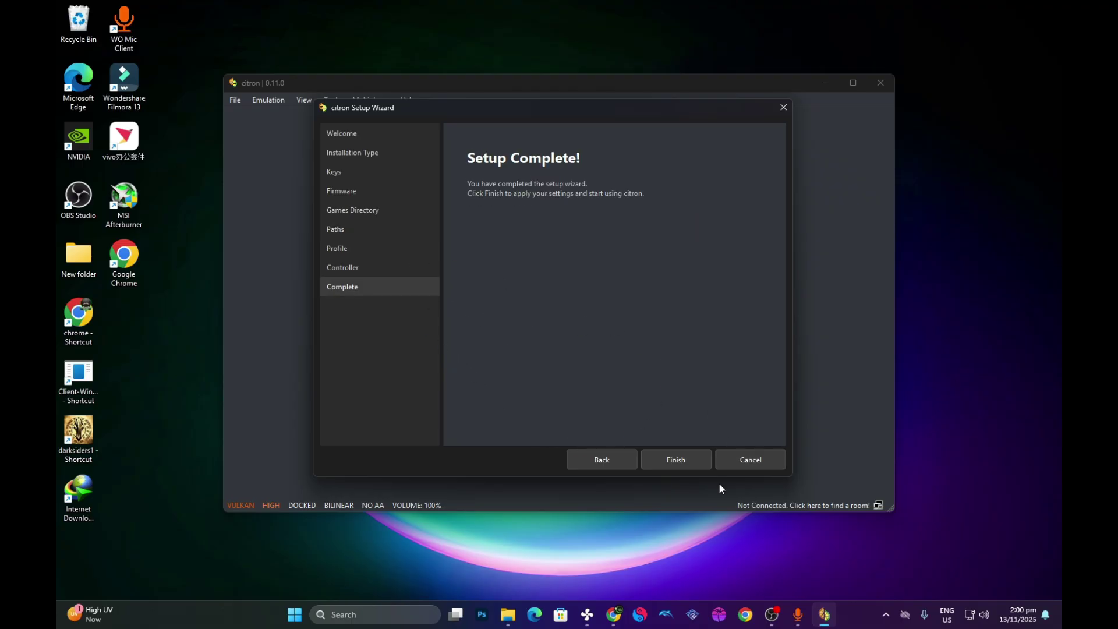
{"action": "left_click", "coordinate": [670, 460]}
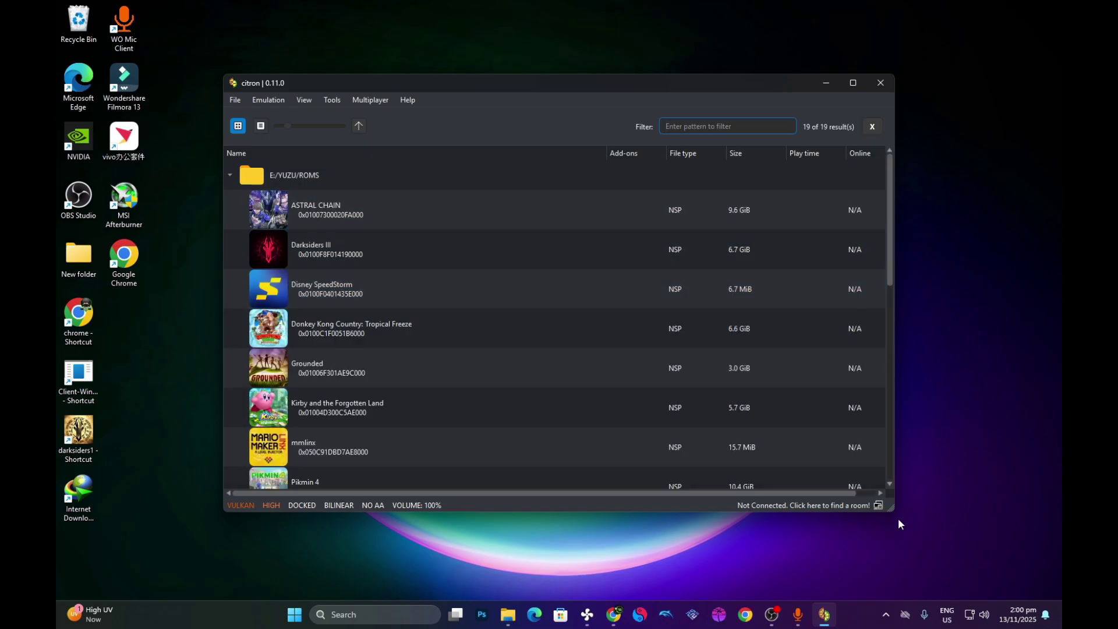
{"action": "left_click_drag", "start_coordinate": [893, 511], "coordinate": [997, 570]}
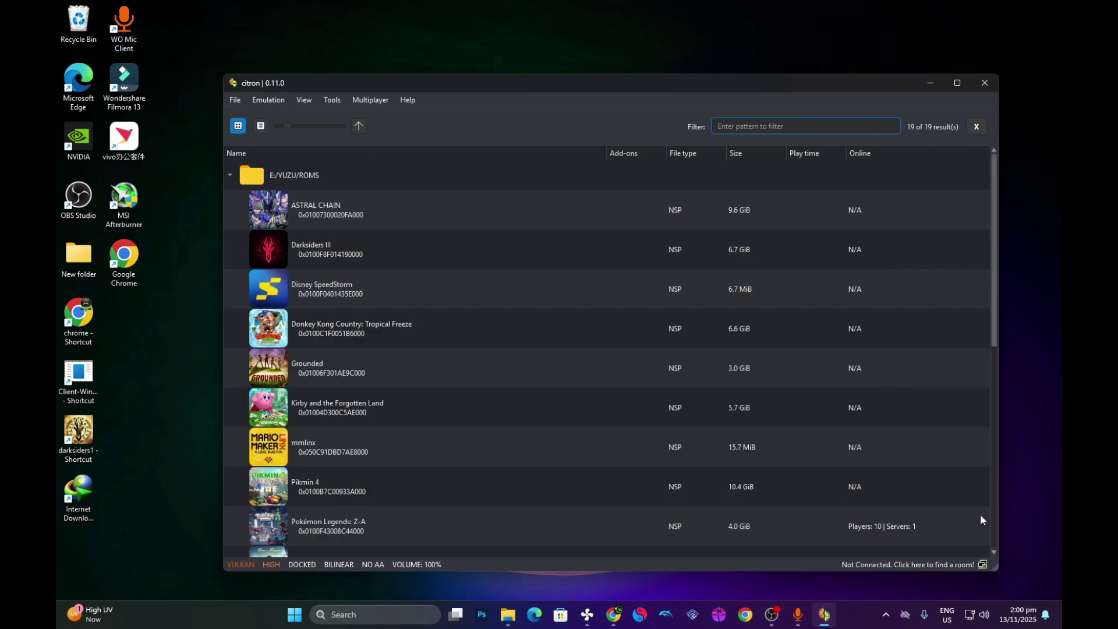
{"action": "left_click_drag", "start_coordinate": [690, 85], "coordinate": [623, 35]}
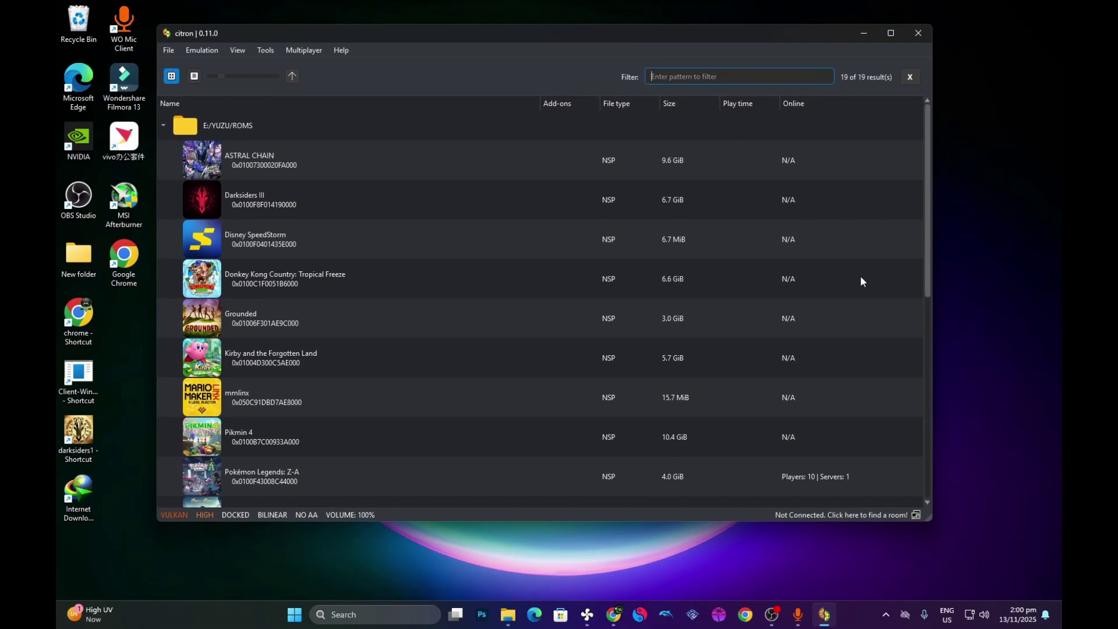
- Enlarge the window further and try grid view before returning to detailed list view
{"action": "left_click_drag", "start_coordinate": [931, 521], "coordinate": [999, 572]}
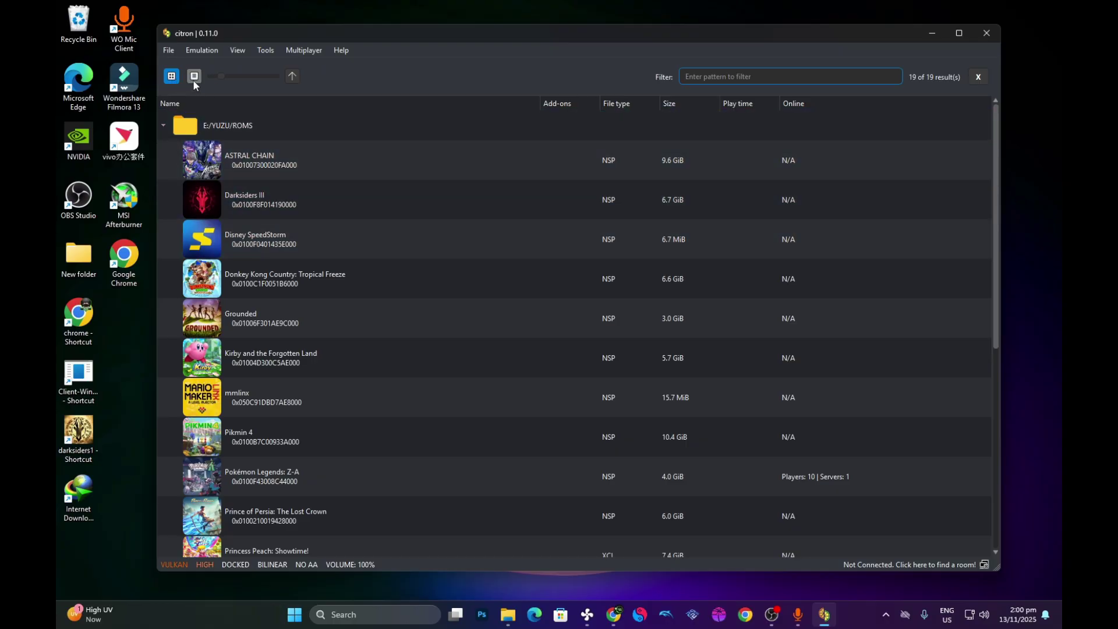
{"action": "left_click", "coordinate": [195, 78]}
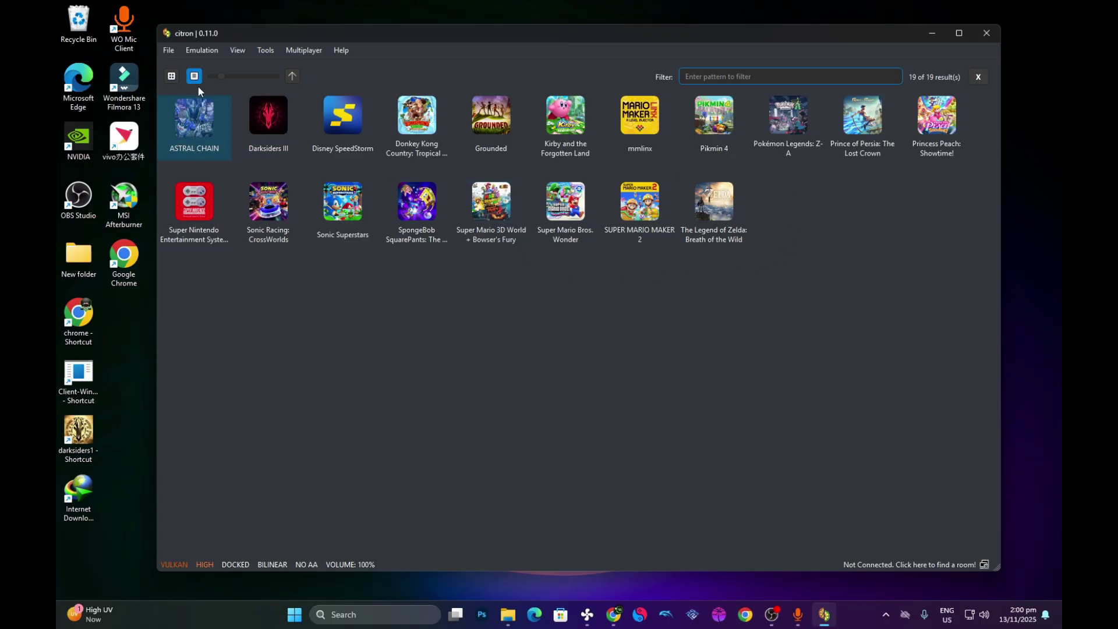
{"action": "left_click", "coordinate": [172, 76]}
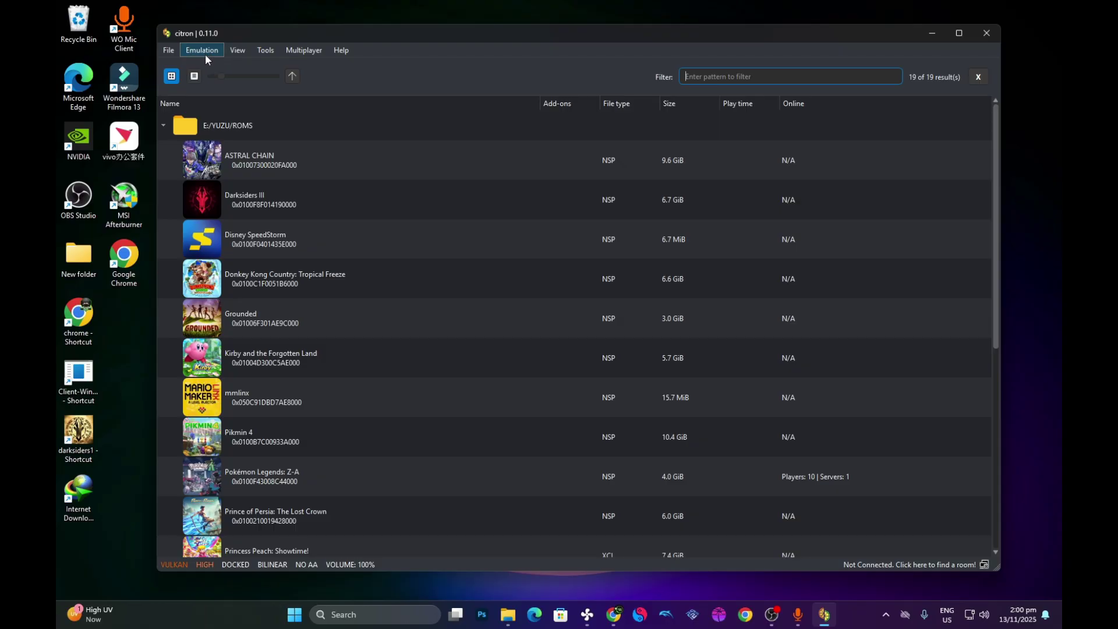
- Open Configure from the Emulation menu and go to the Input page for Player 1
{"action": "left_click", "coordinate": [202, 53]}
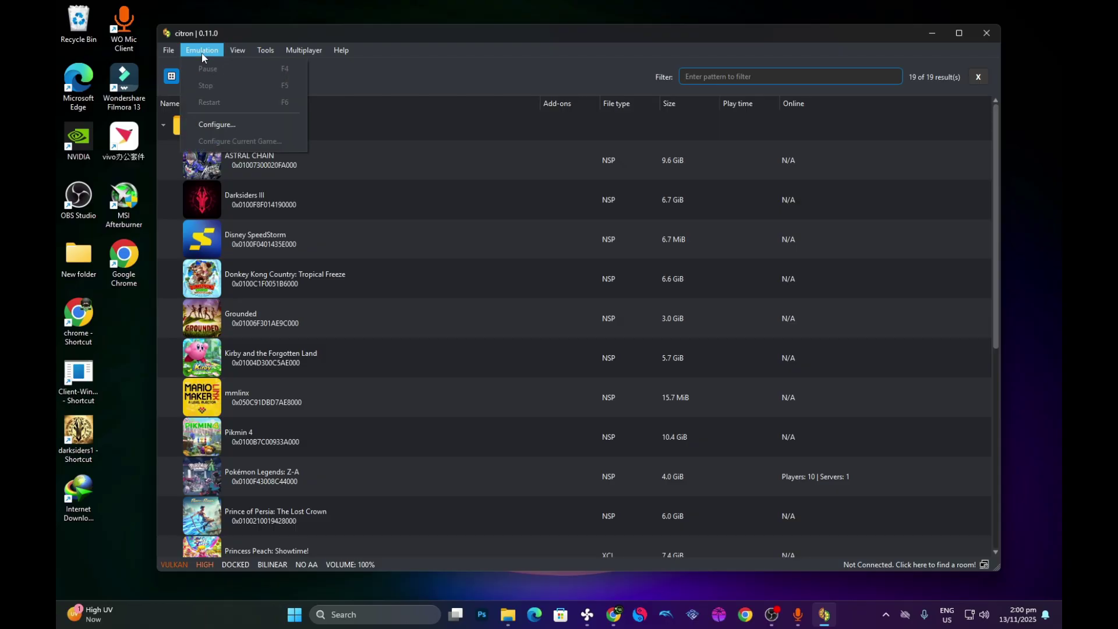
{"action": "left_click", "coordinate": [220, 125]}
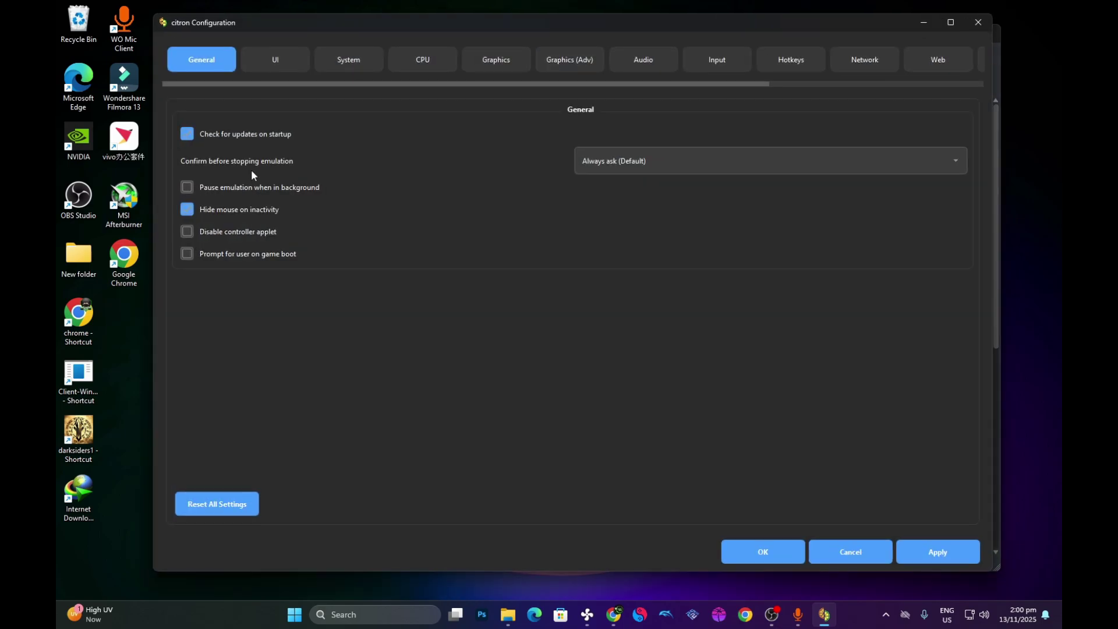
{"action": "left_click", "coordinate": [715, 64]}
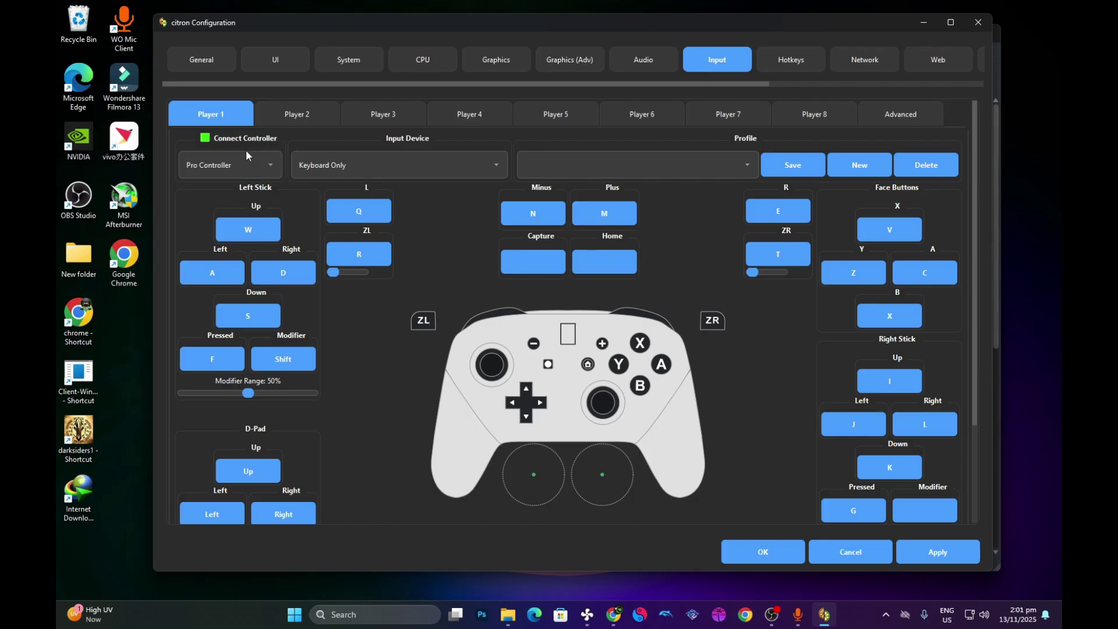
- Keep Player 1 as Pro Controller, set its input device to Xbox One Controller 0, and apply
{"action": "left_click", "coordinate": [259, 166]}
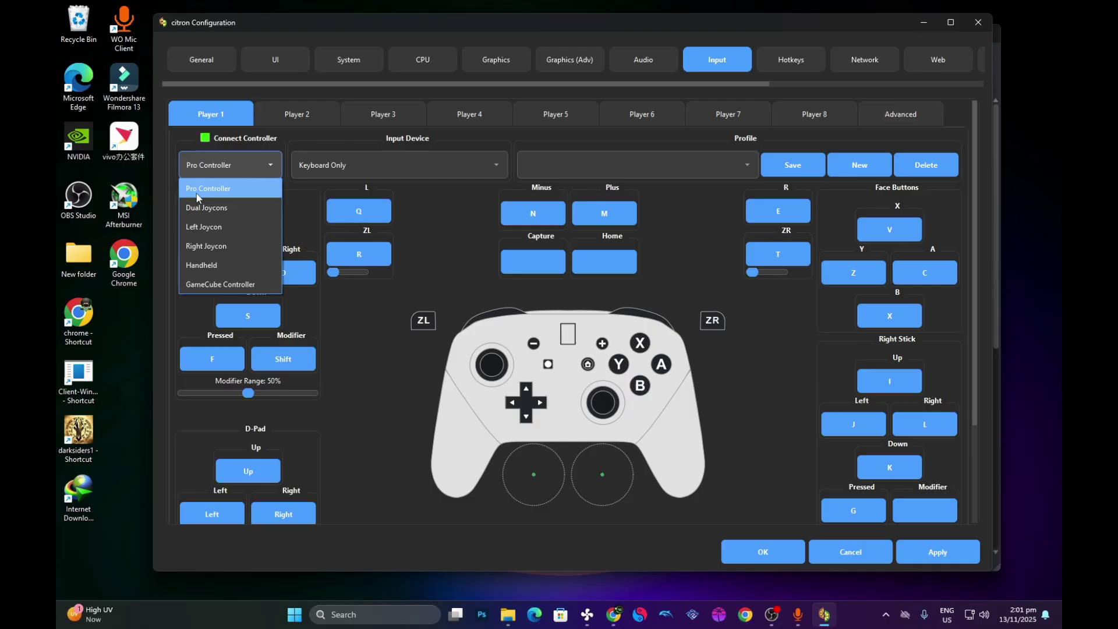
{"action": "left_click", "coordinate": [244, 191]}
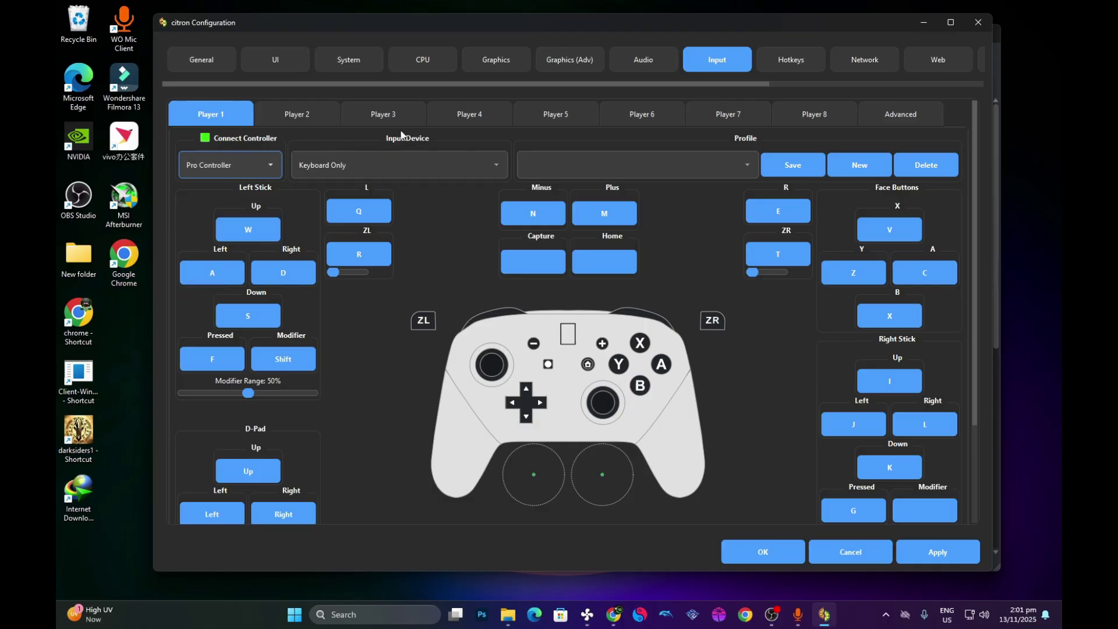
{"action": "left_click", "coordinate": [408, 167]}
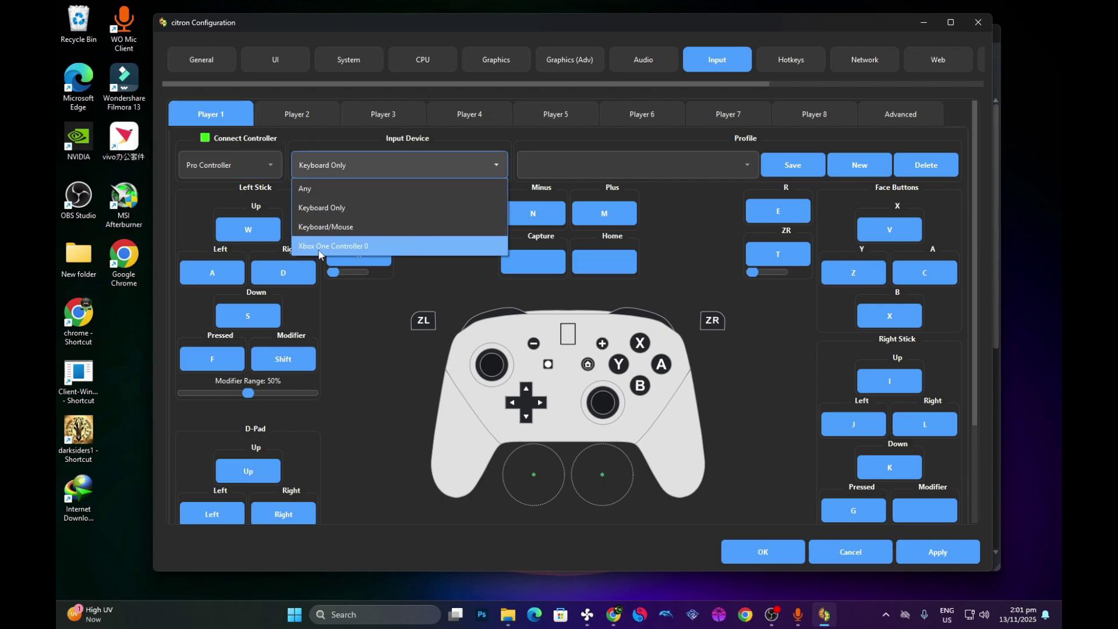
{"action": "left_click", "coordinate": [355, 250]}
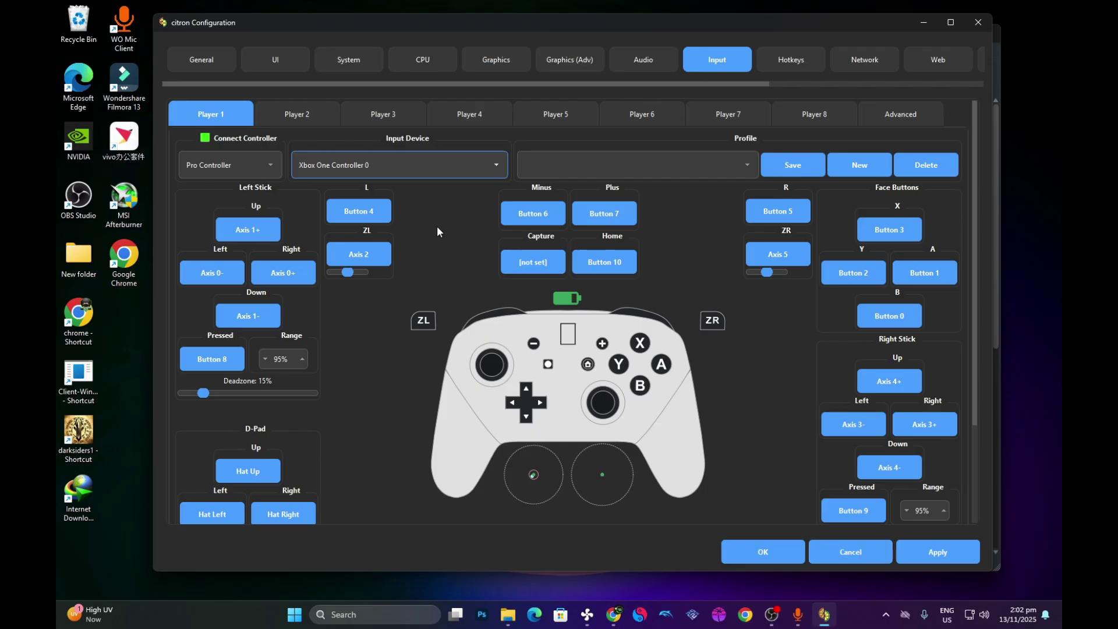
{"action": "left_click", "coordinate": [938, 560]}
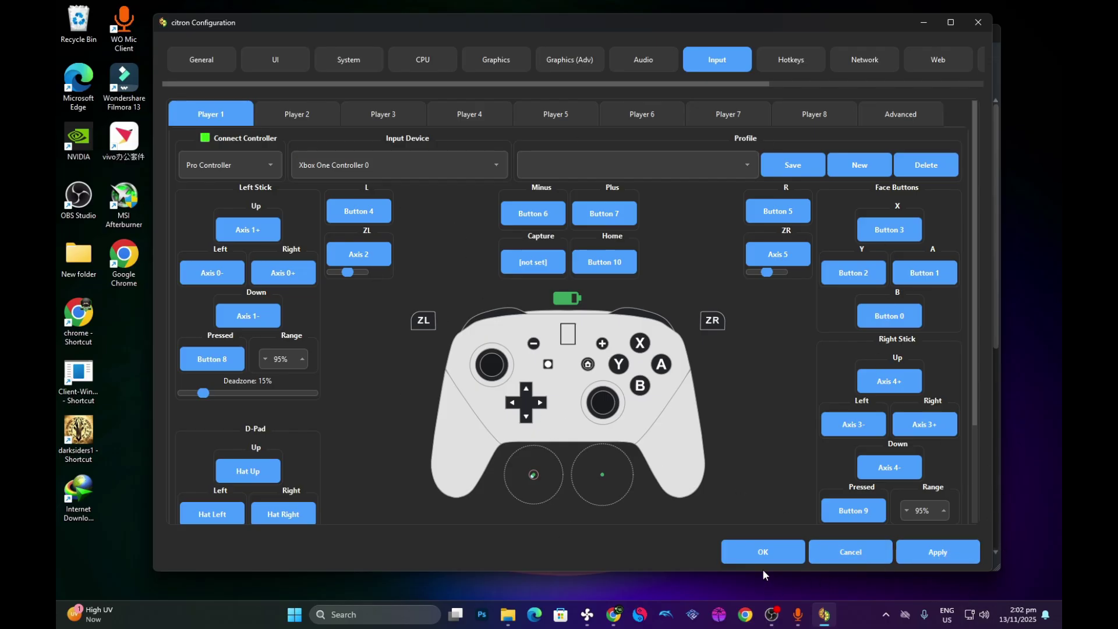